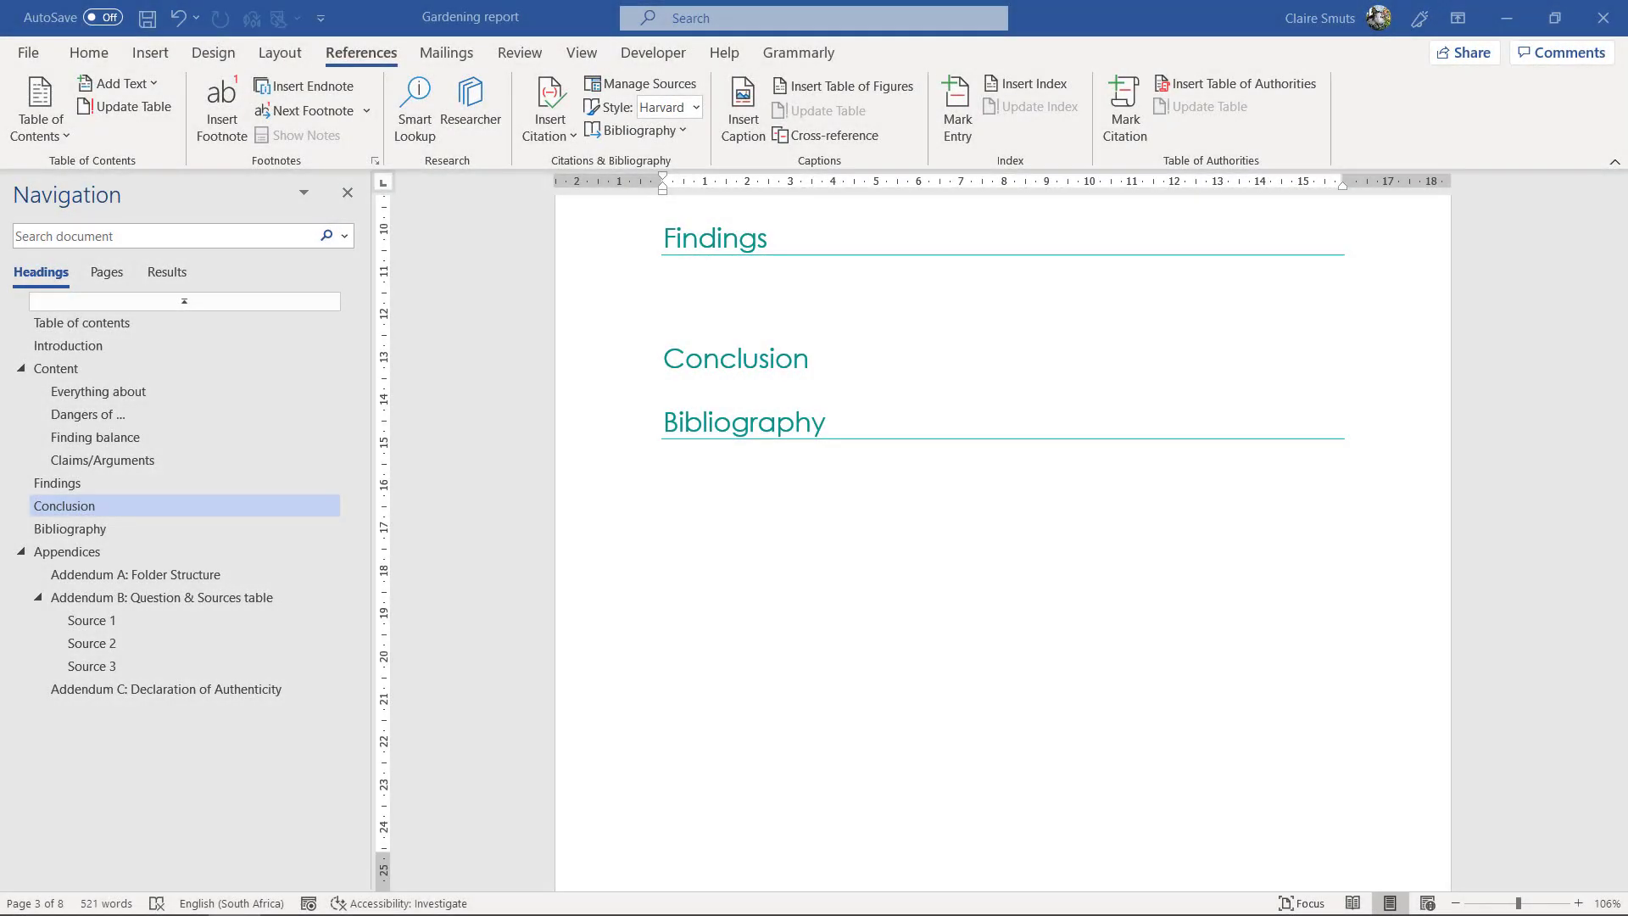
Step: Add an empty line below the Conclusion heading, then bring up the conclusion-writing help document
left_click(917, 360)
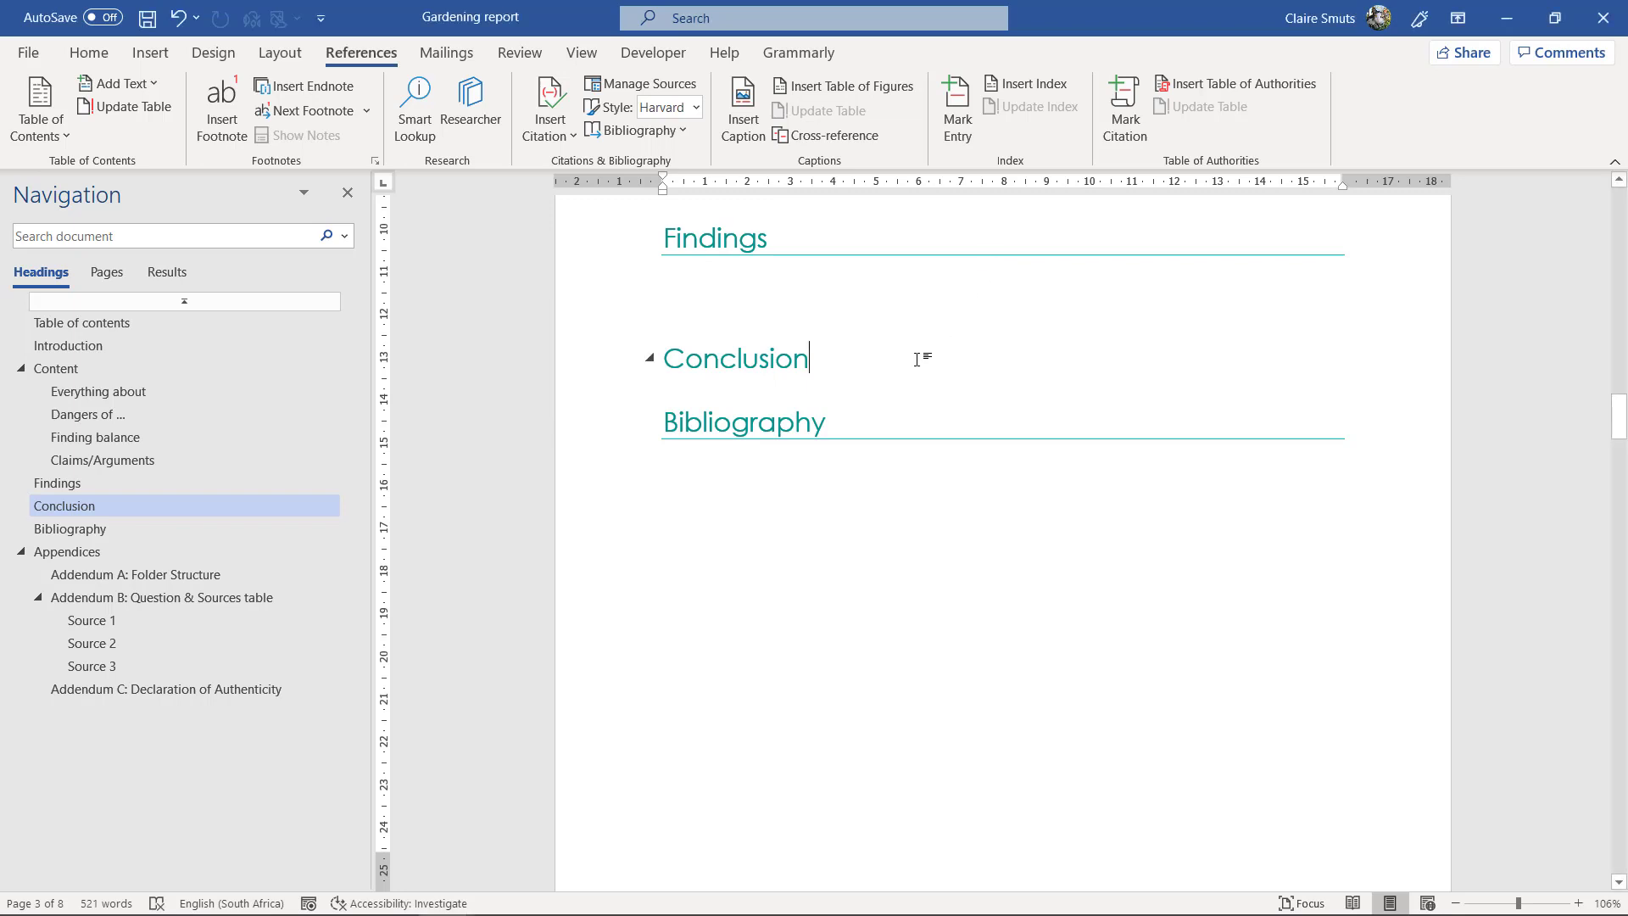
key("Return")
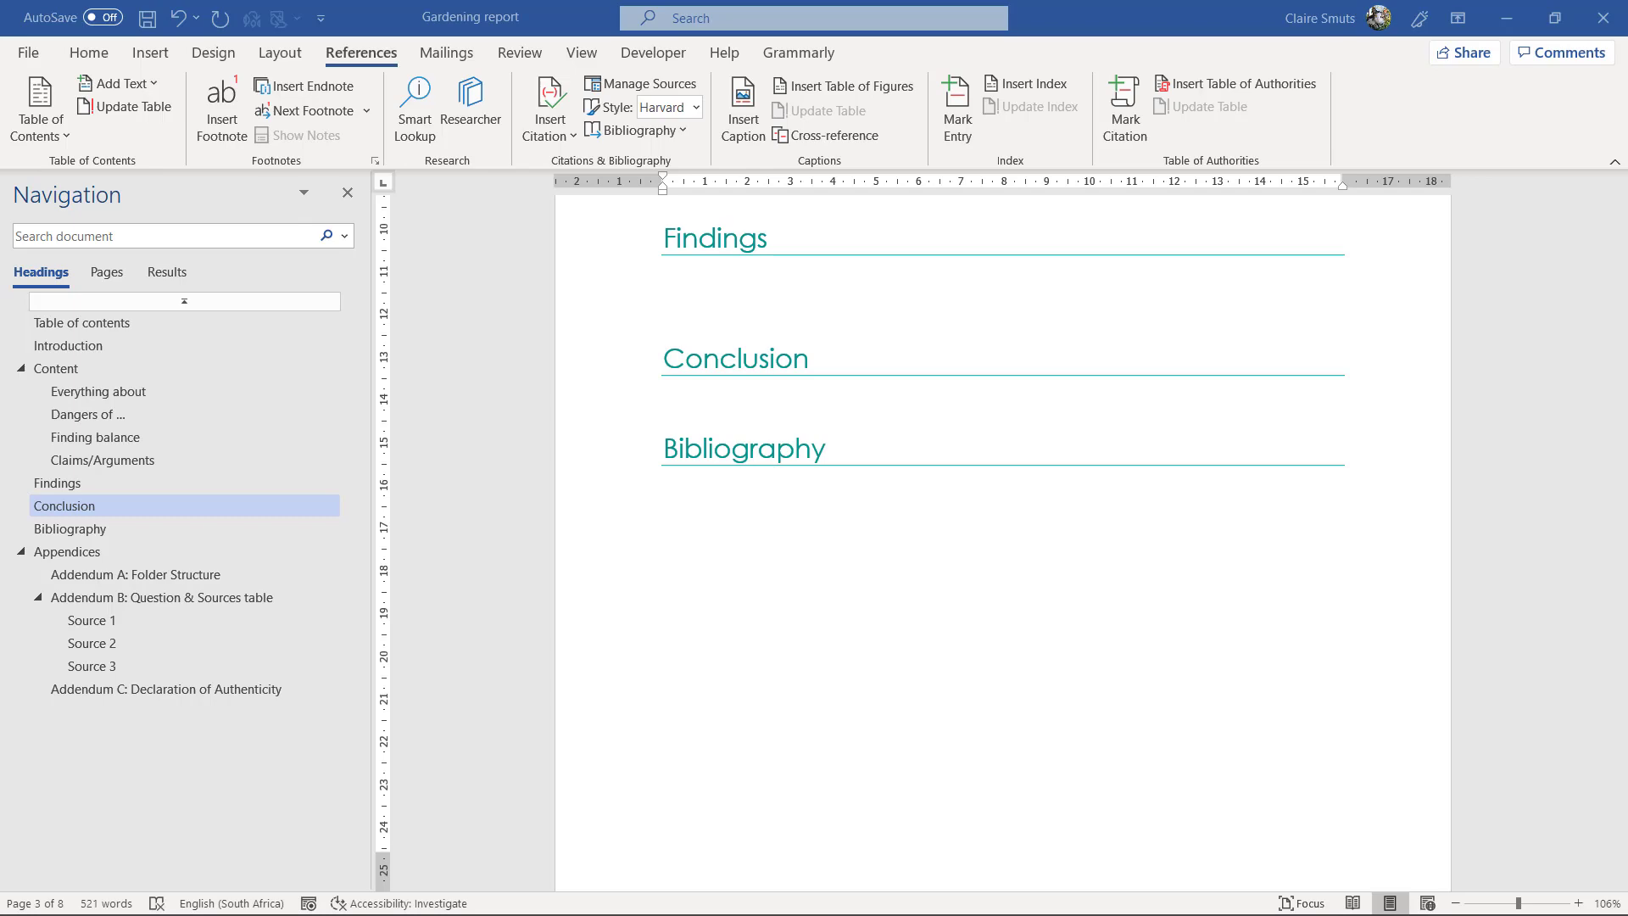
key("alt+Tab")
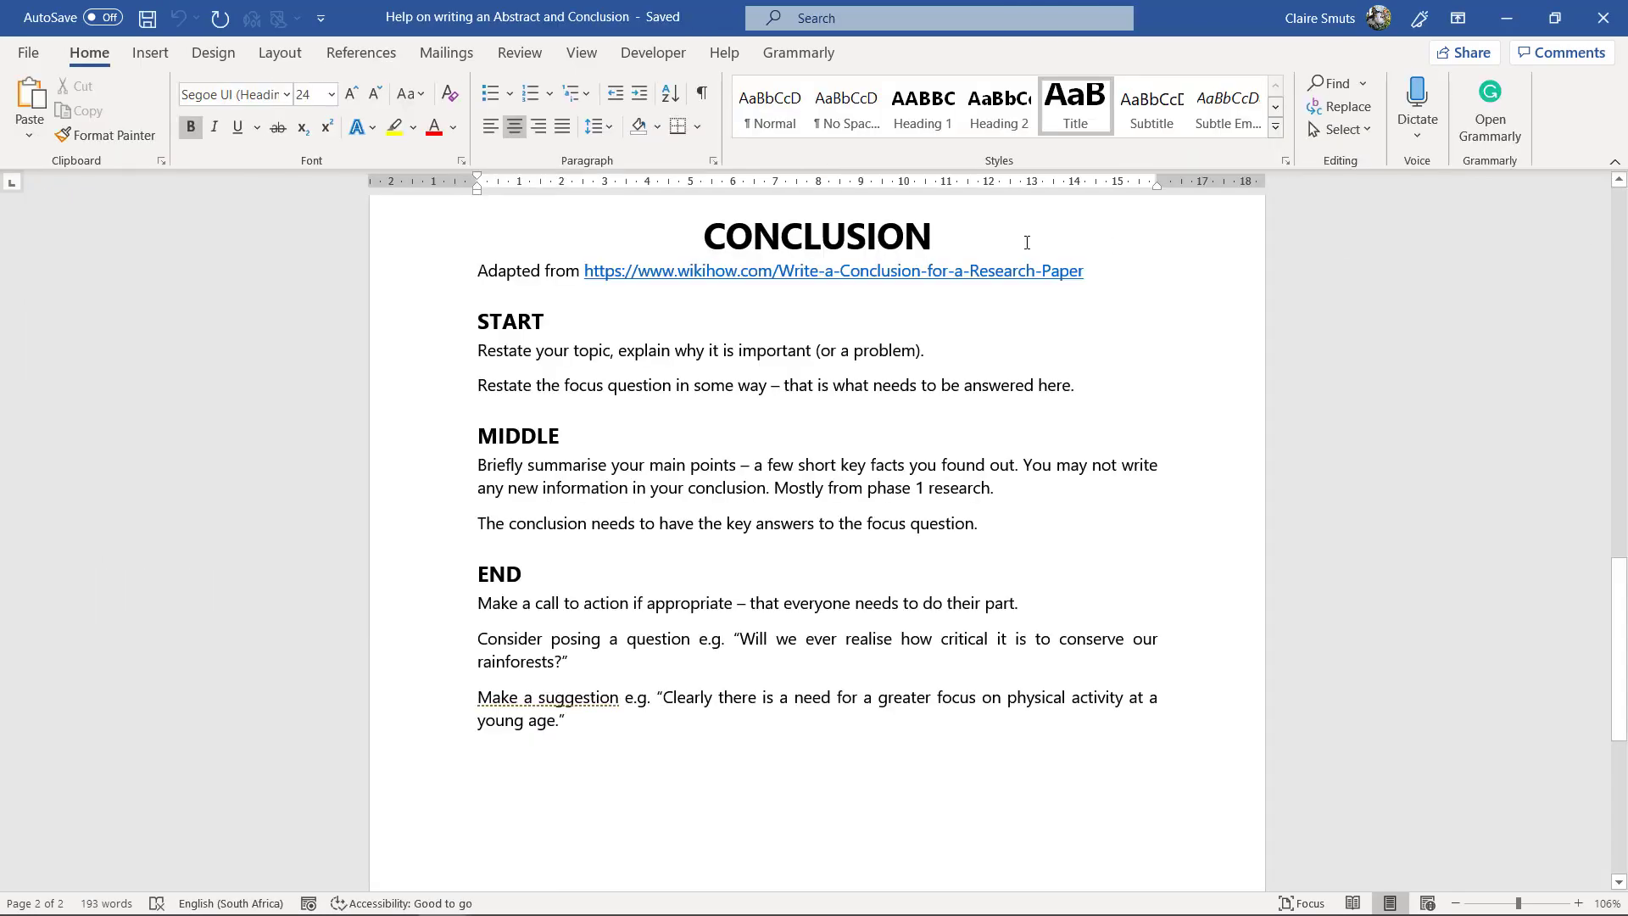
left_click(1122, 314)
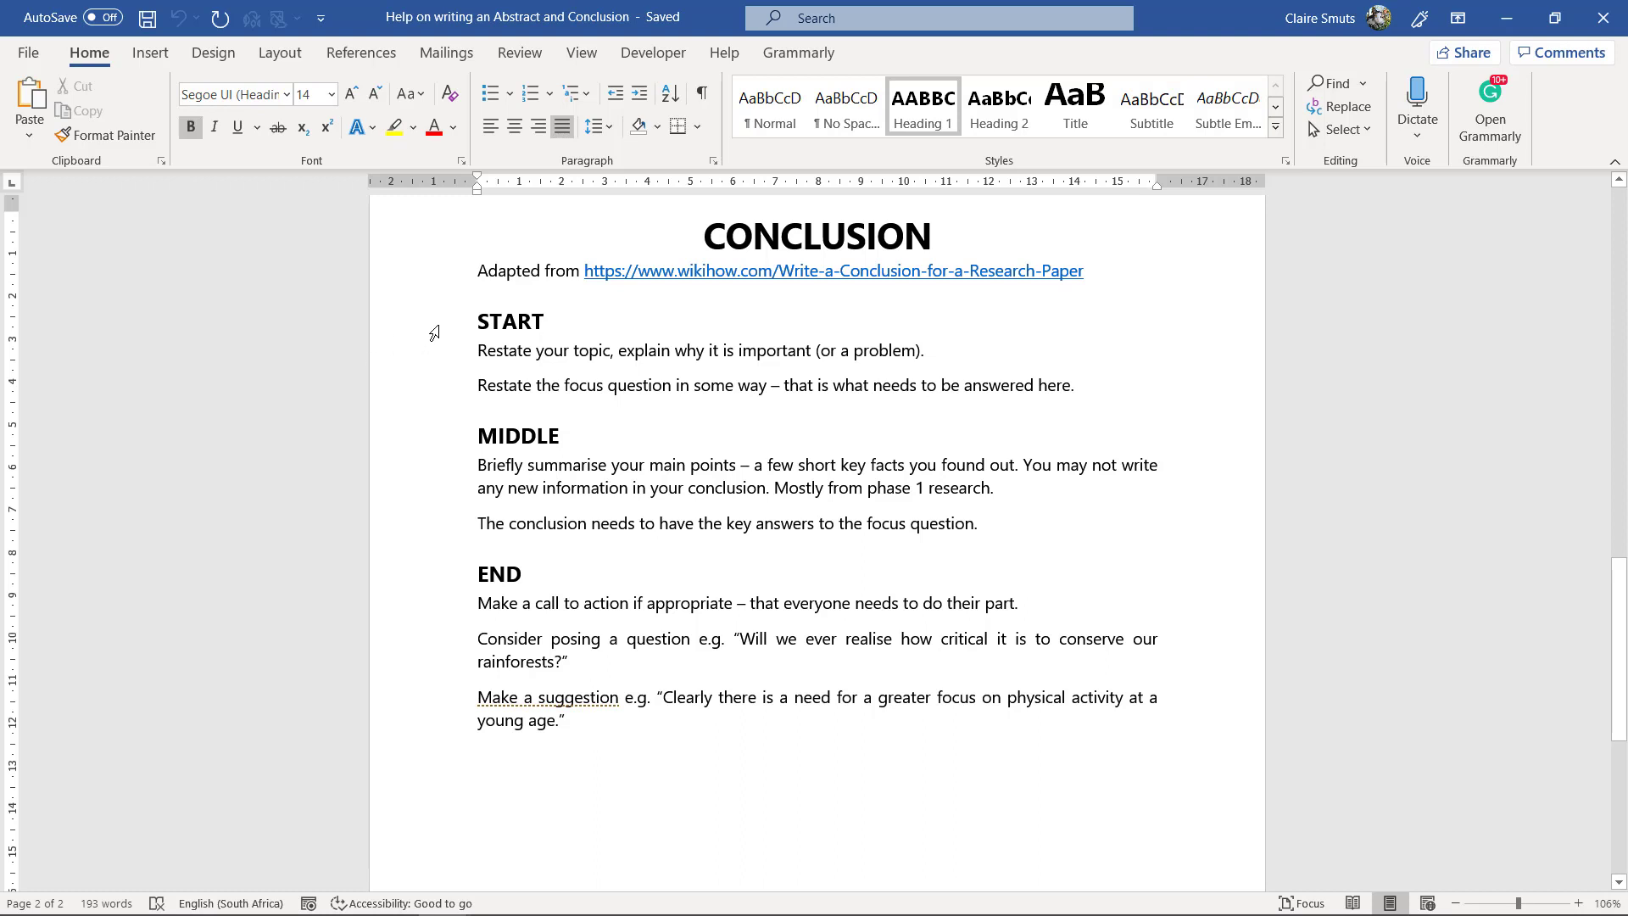
left_click_drag(431, 379, 429, 399)
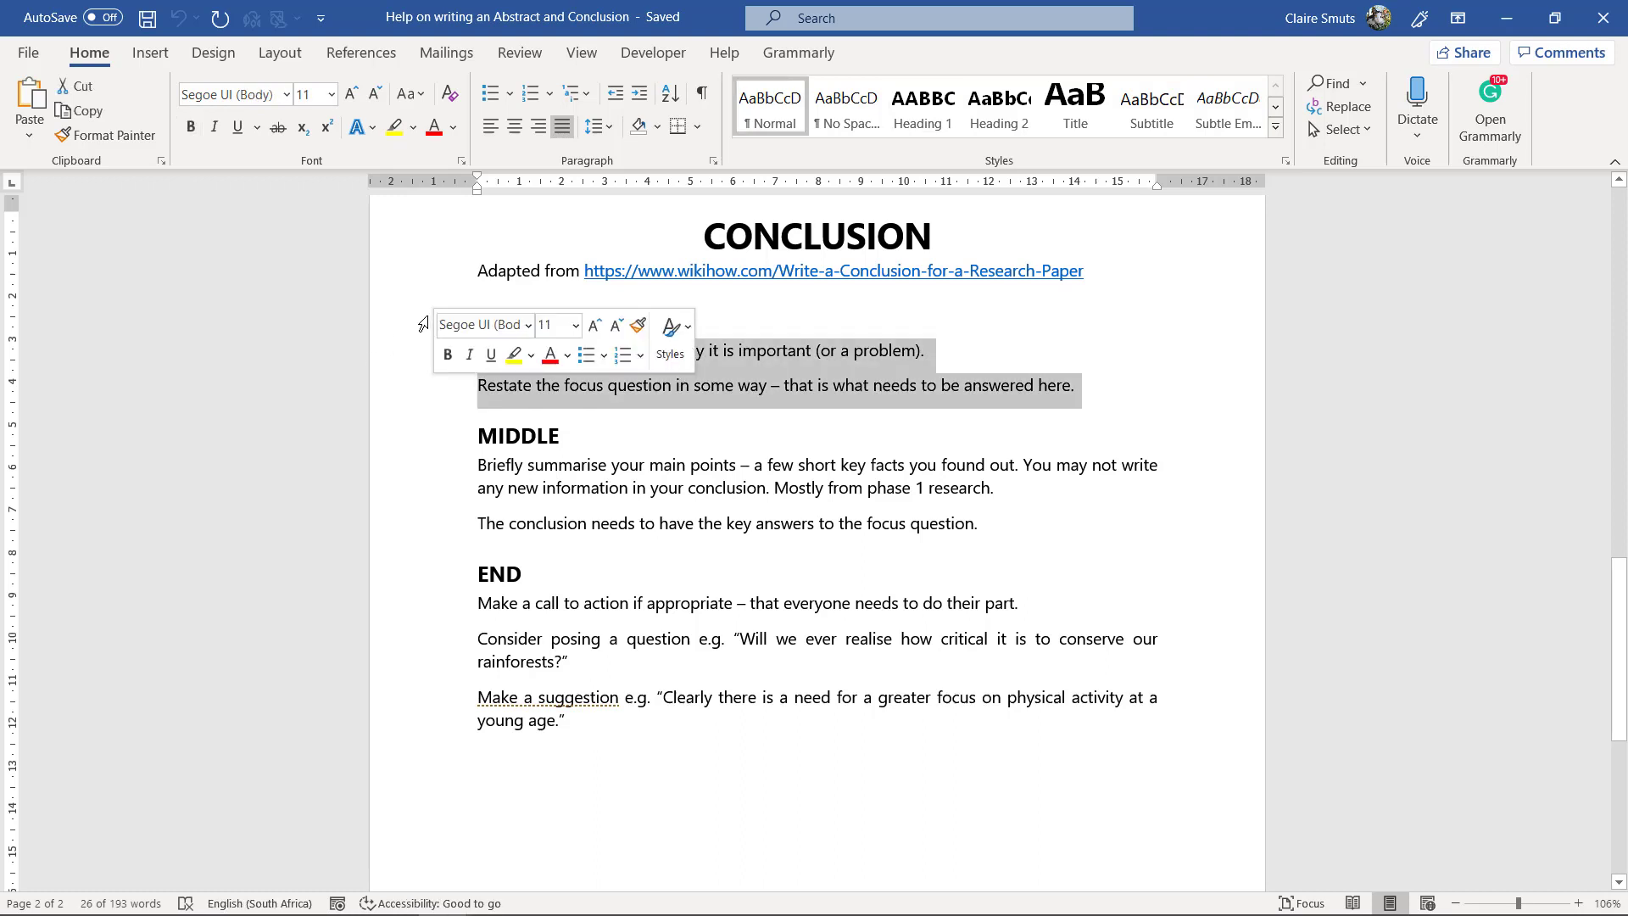
left_click(400, 320)
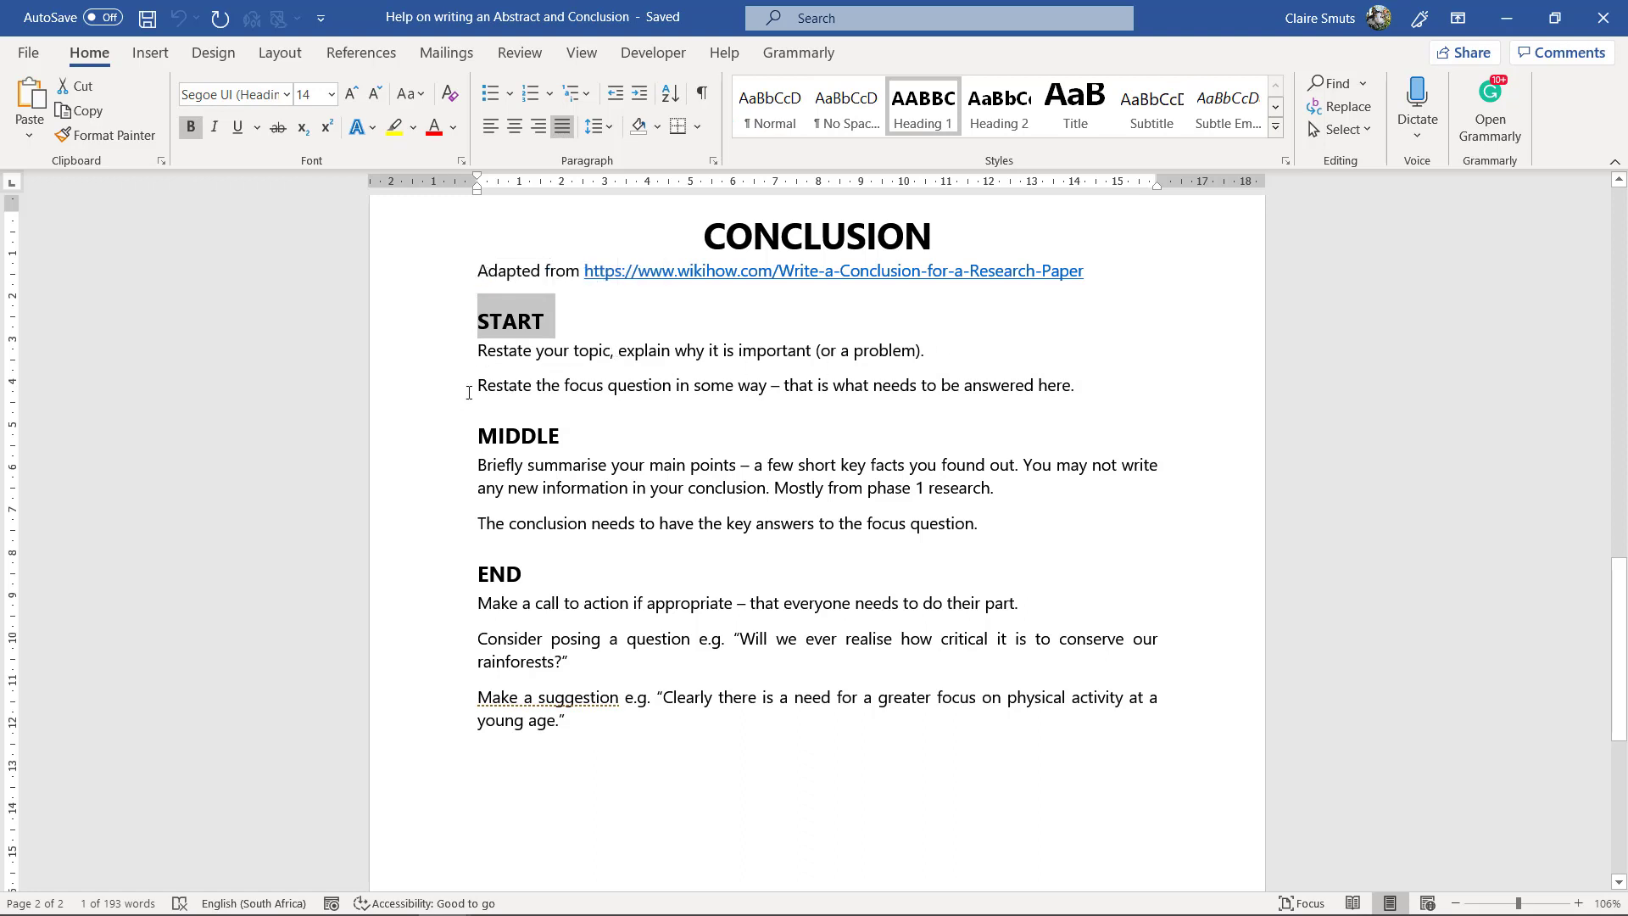
left_click_drag(475, 391, 671, 387)
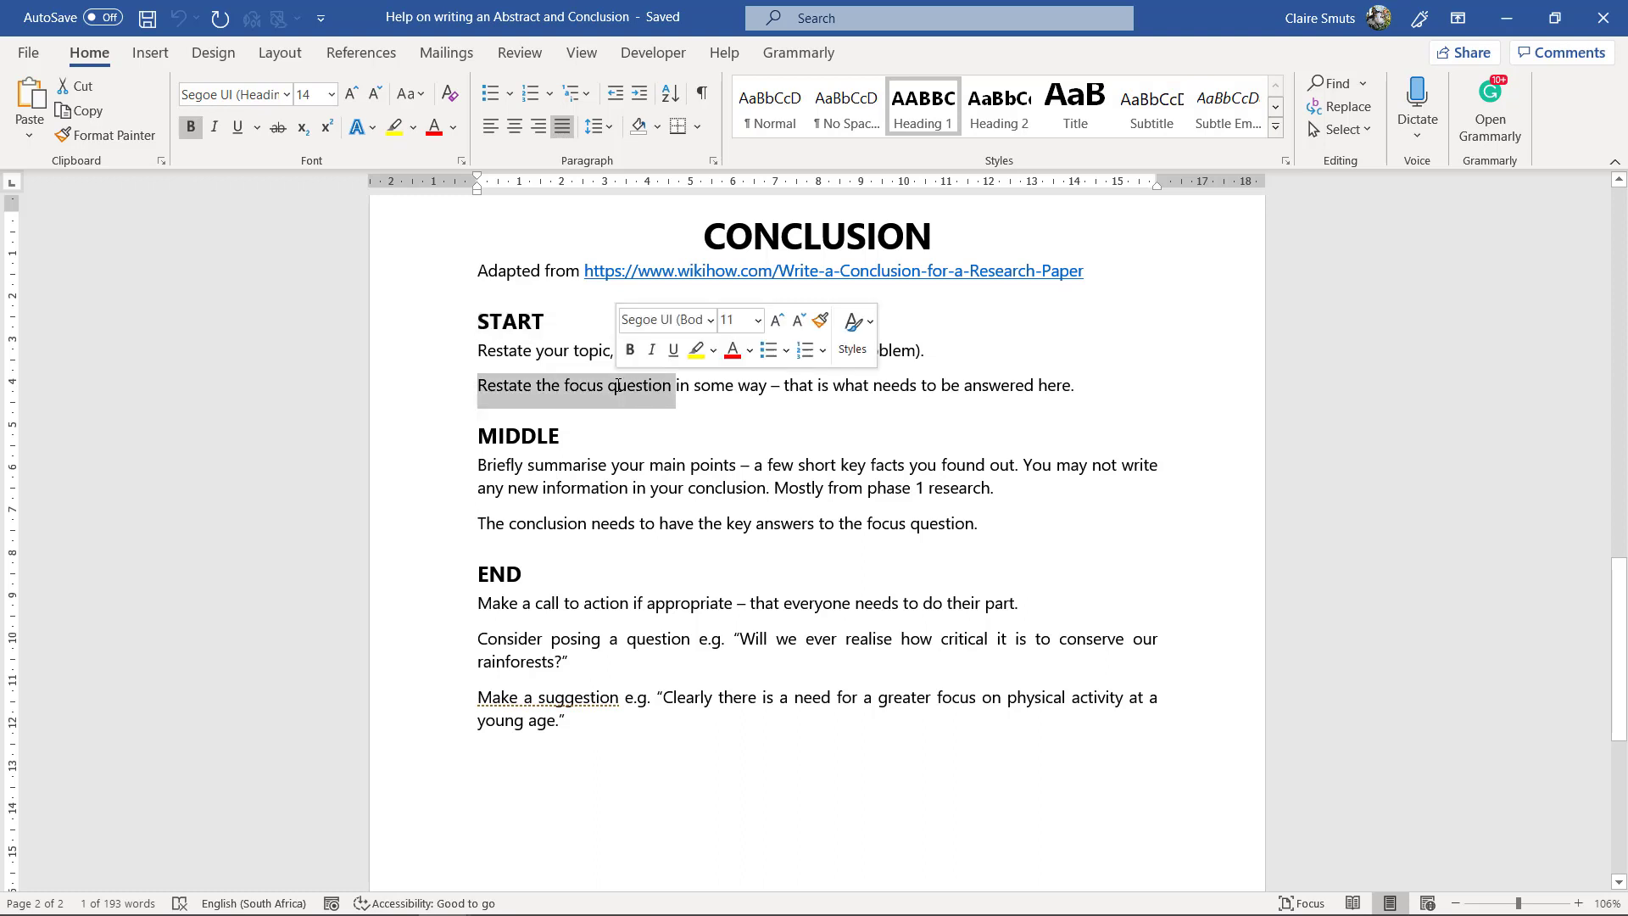
left_click(545, 383)
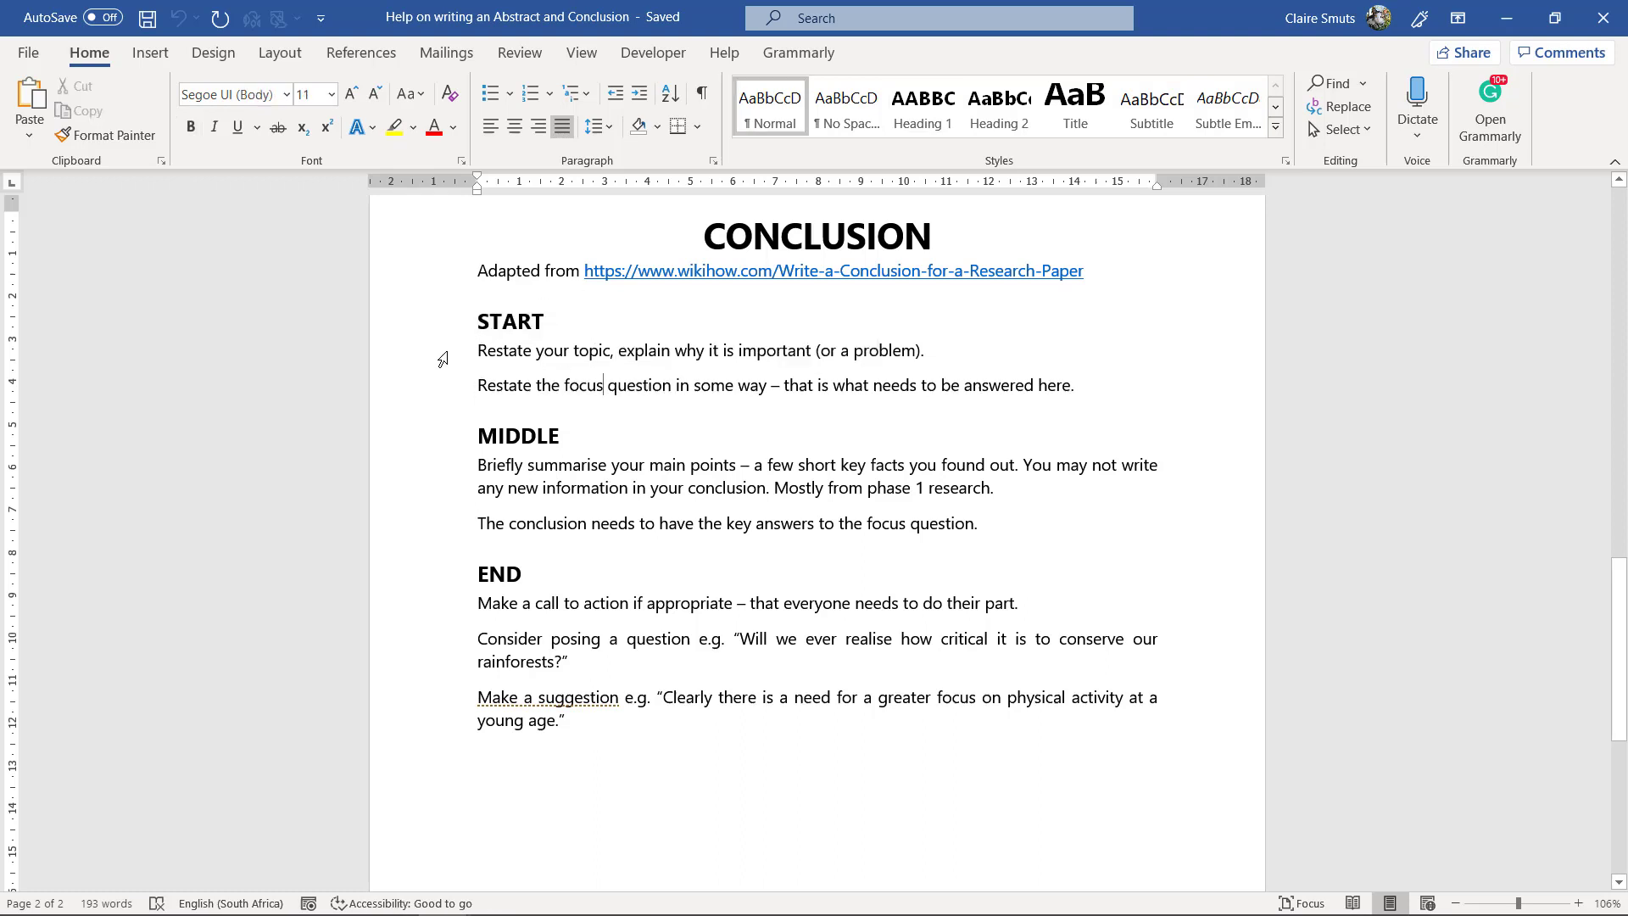
left_click(434, 392)
left_click(424, 356)
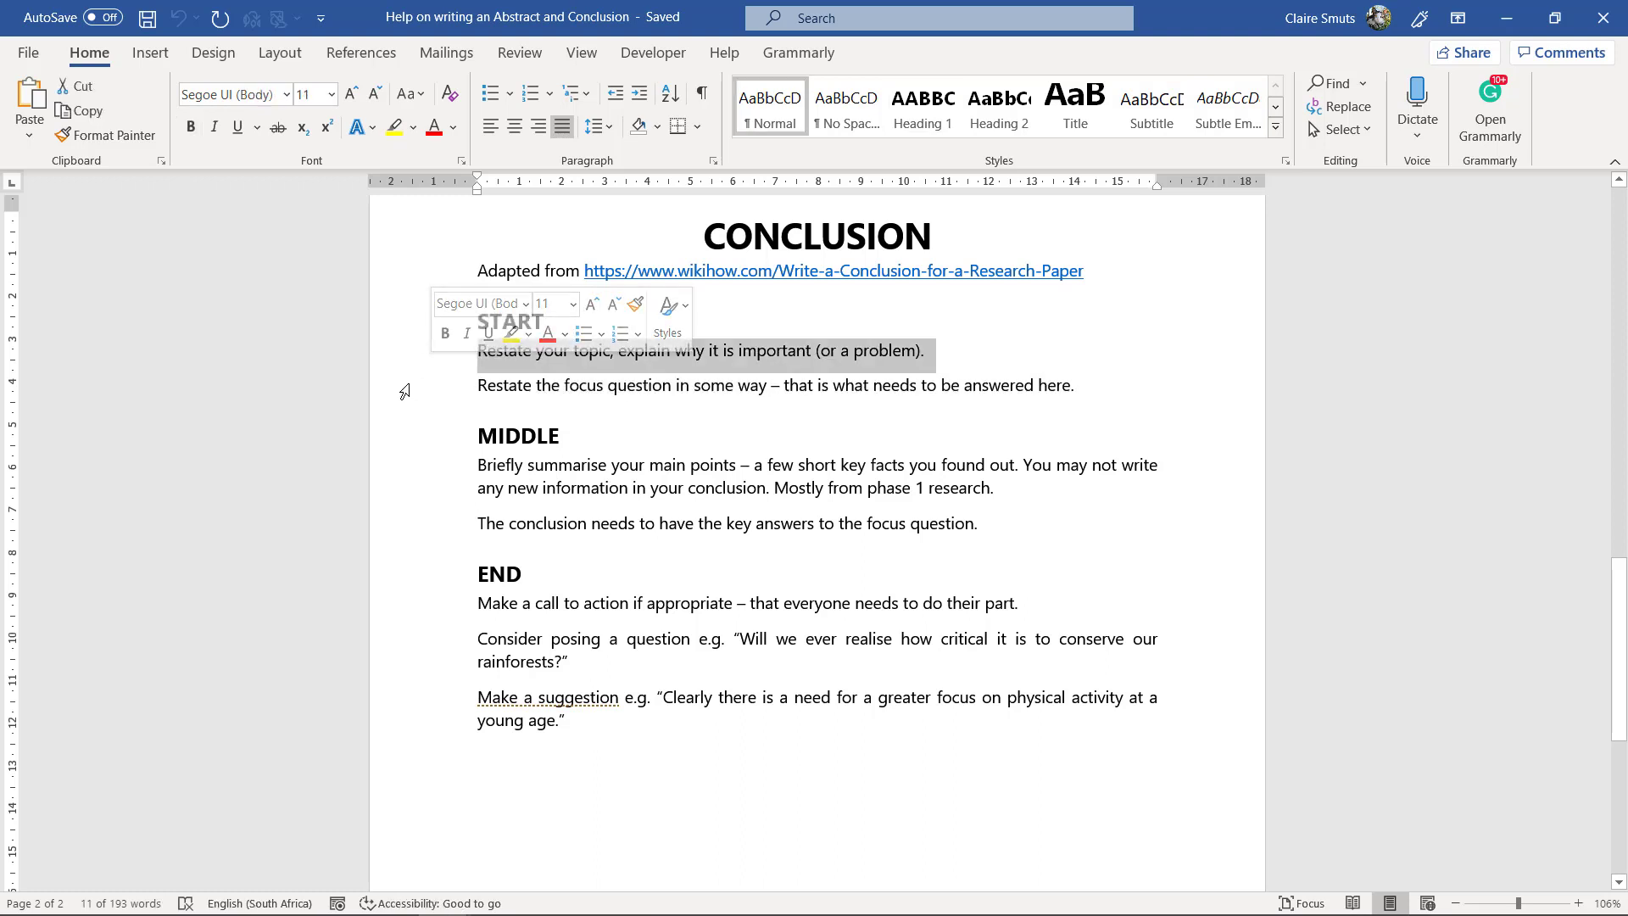
left_click(475, 383)
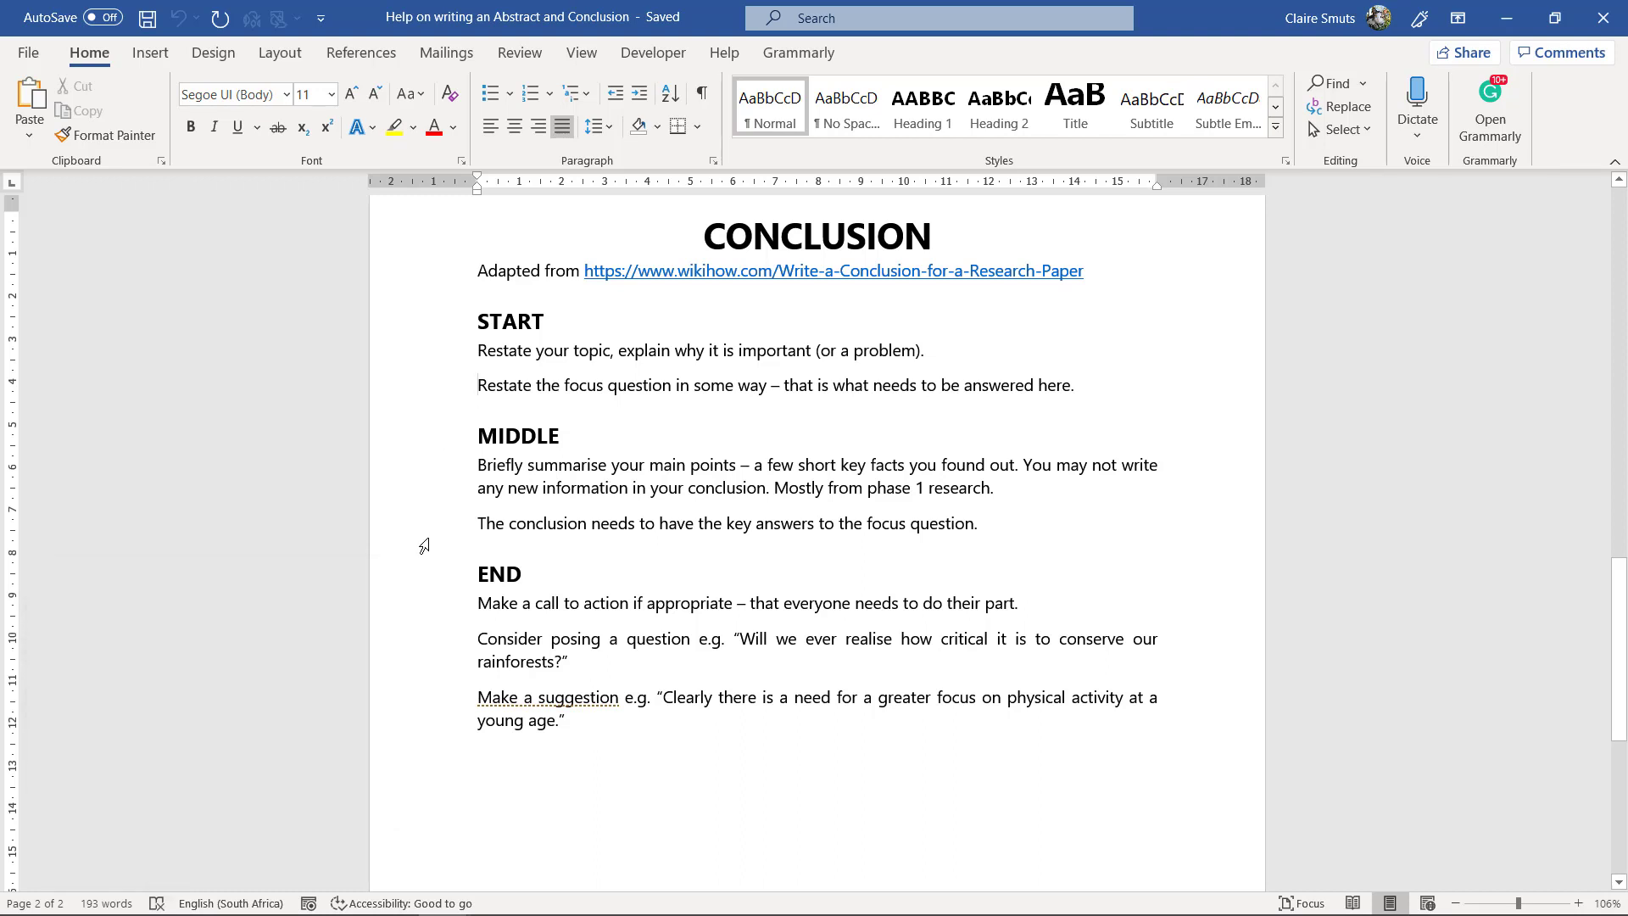
left_click(472, 395)
left_click_drag(508, 492, 771, 492)
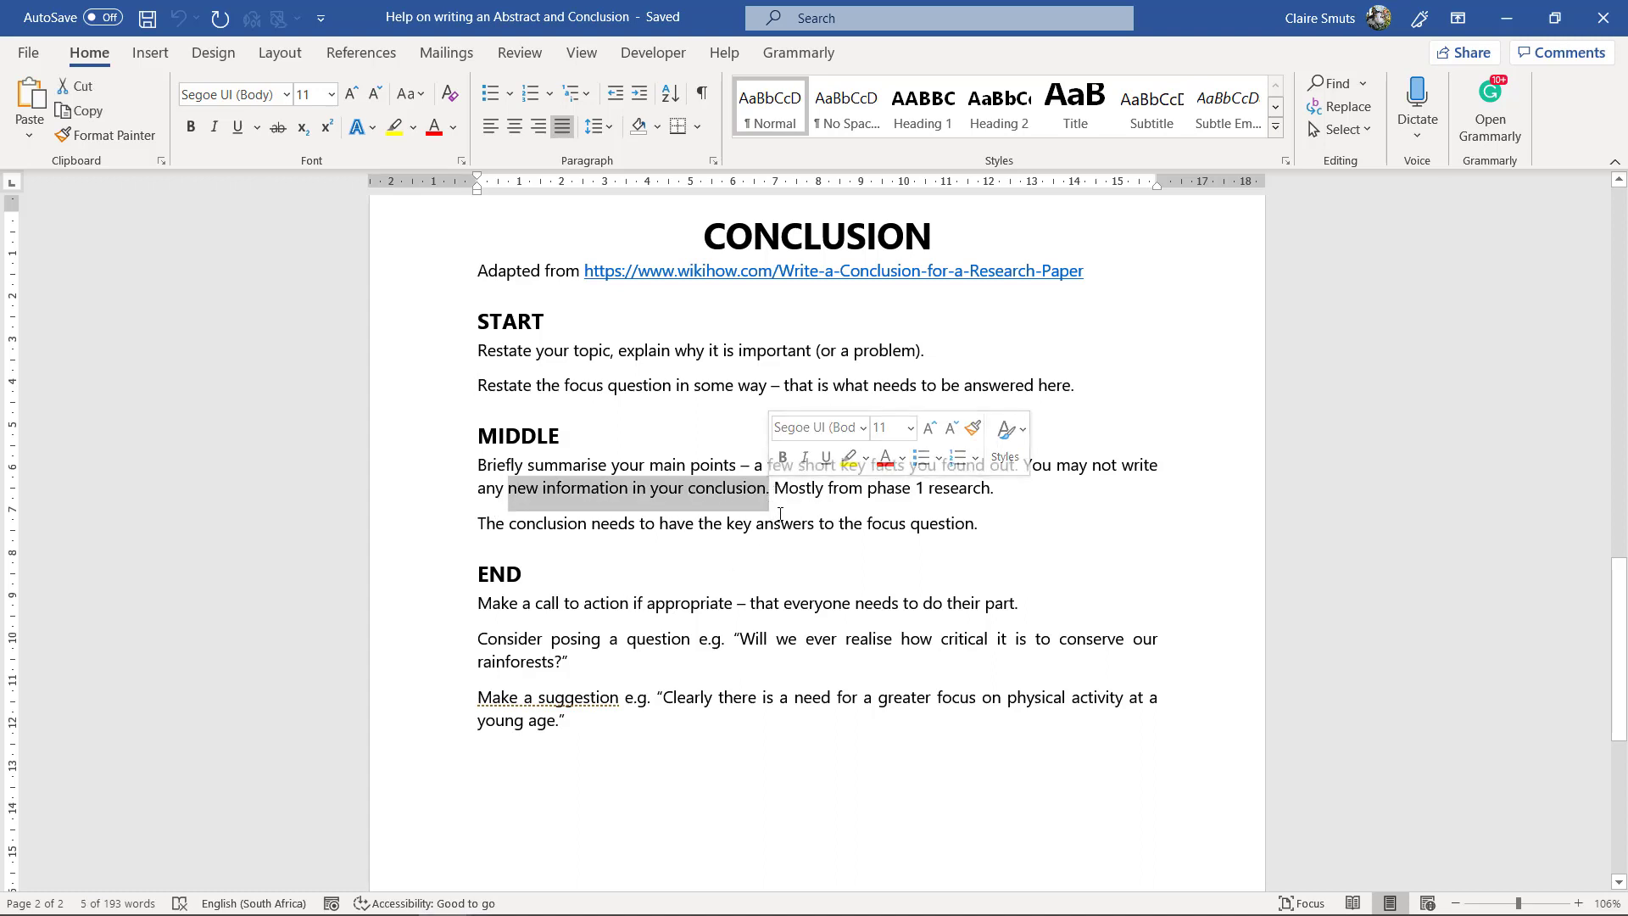
left_click(786, 509)
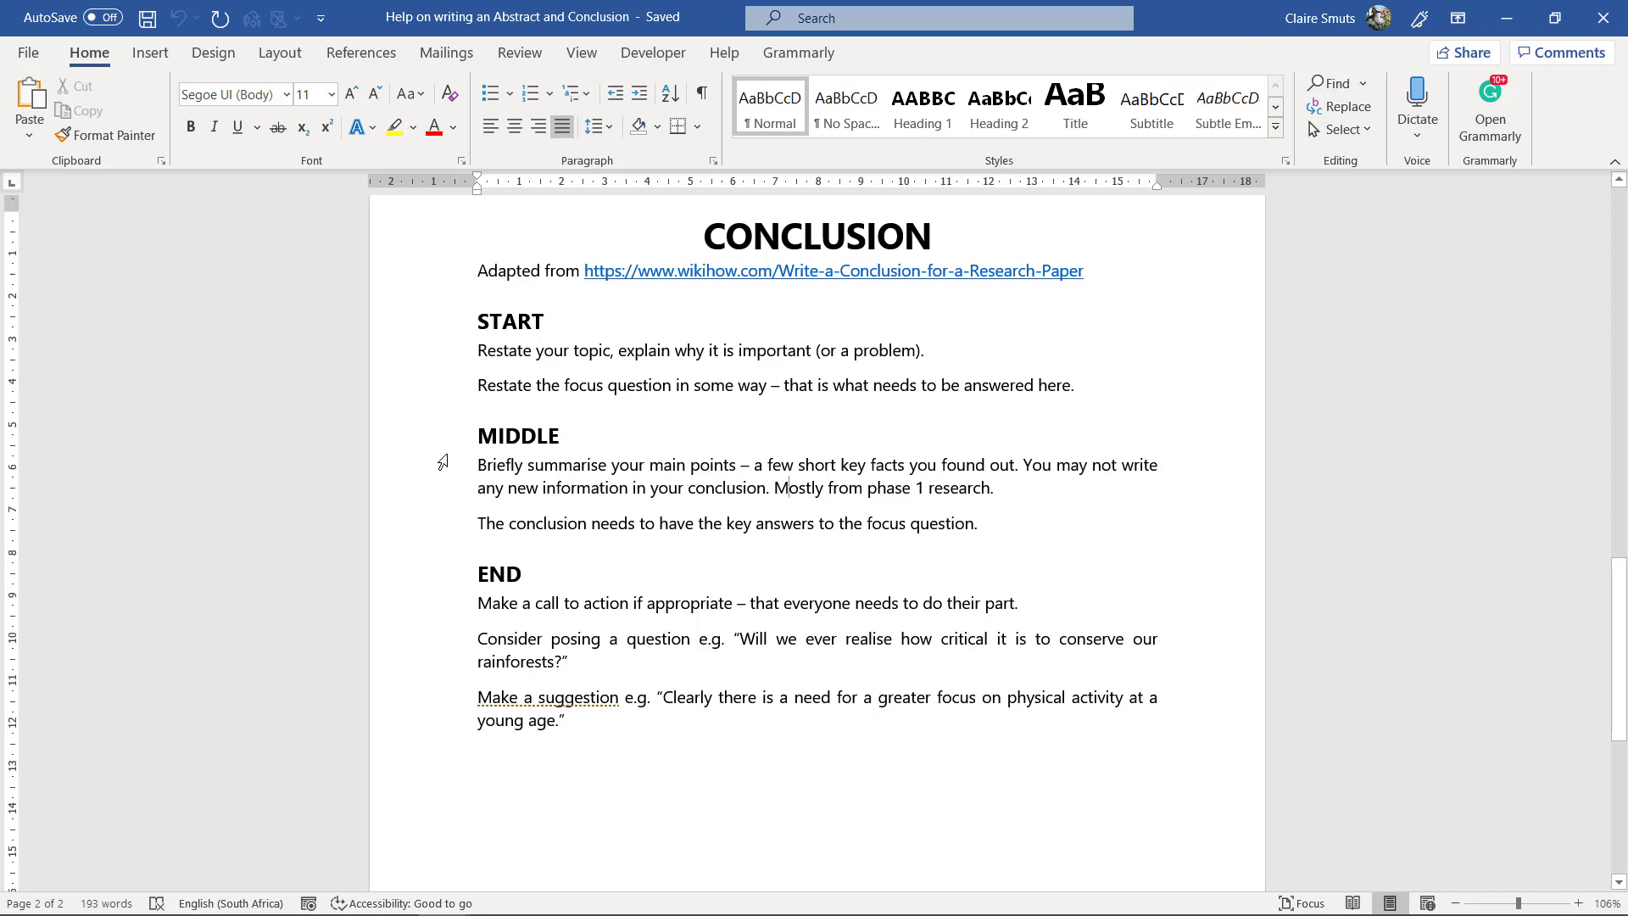
mouse_move(439, 445)
left_mouse_down()
mouse_move(440, 530)
mouse_move(433, 463)
left_mouse_up()
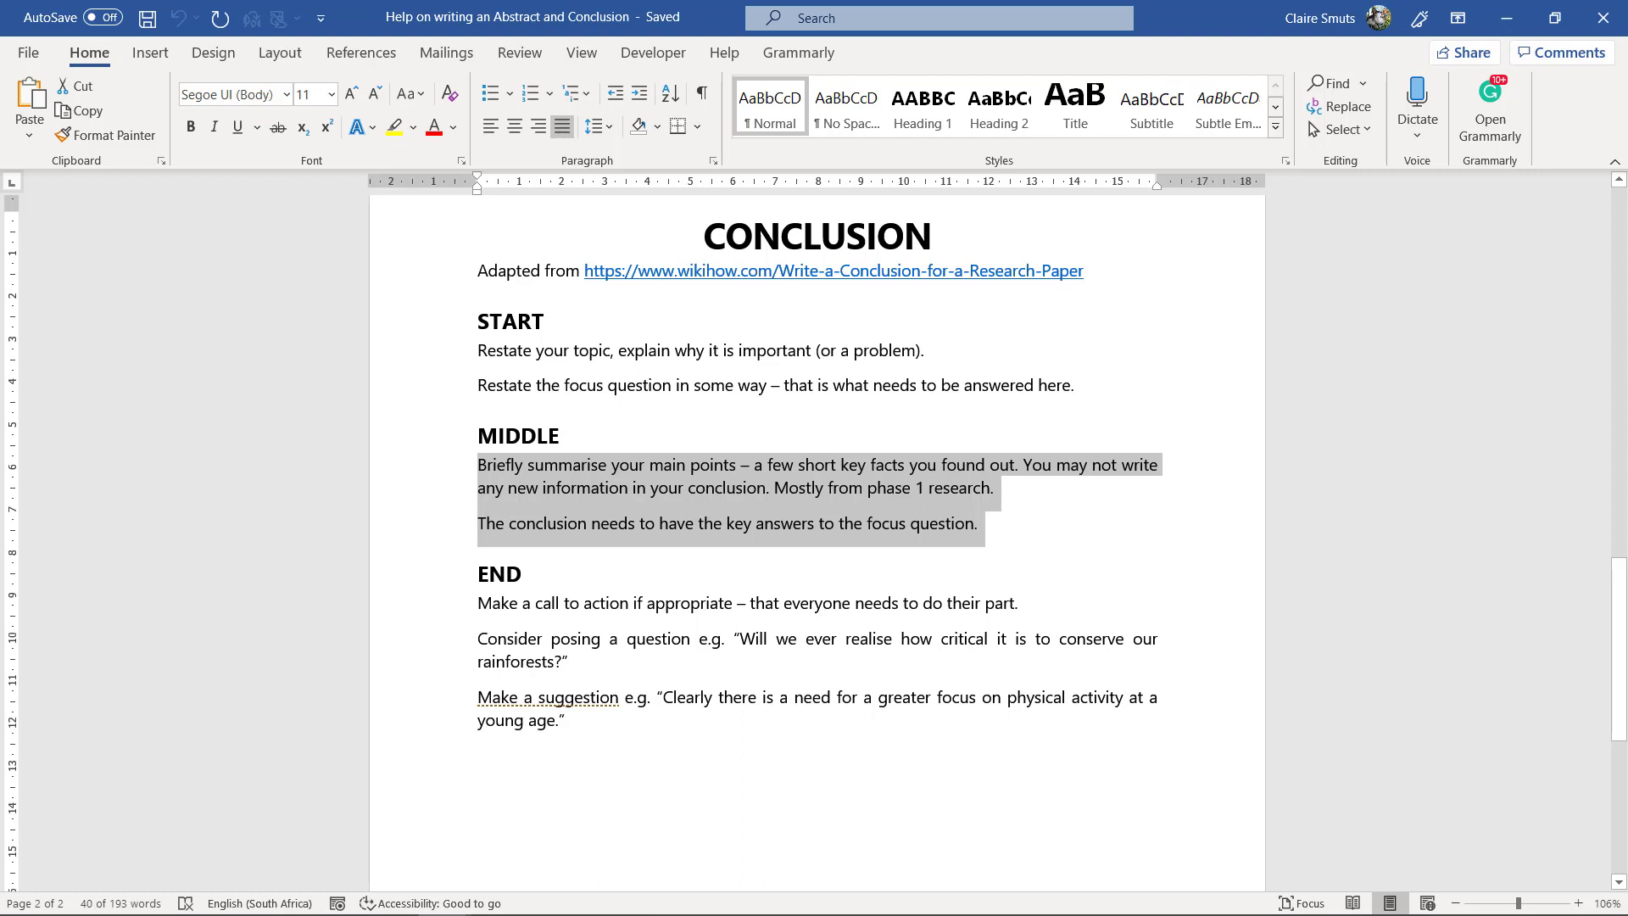
mouse_move(431, 907)
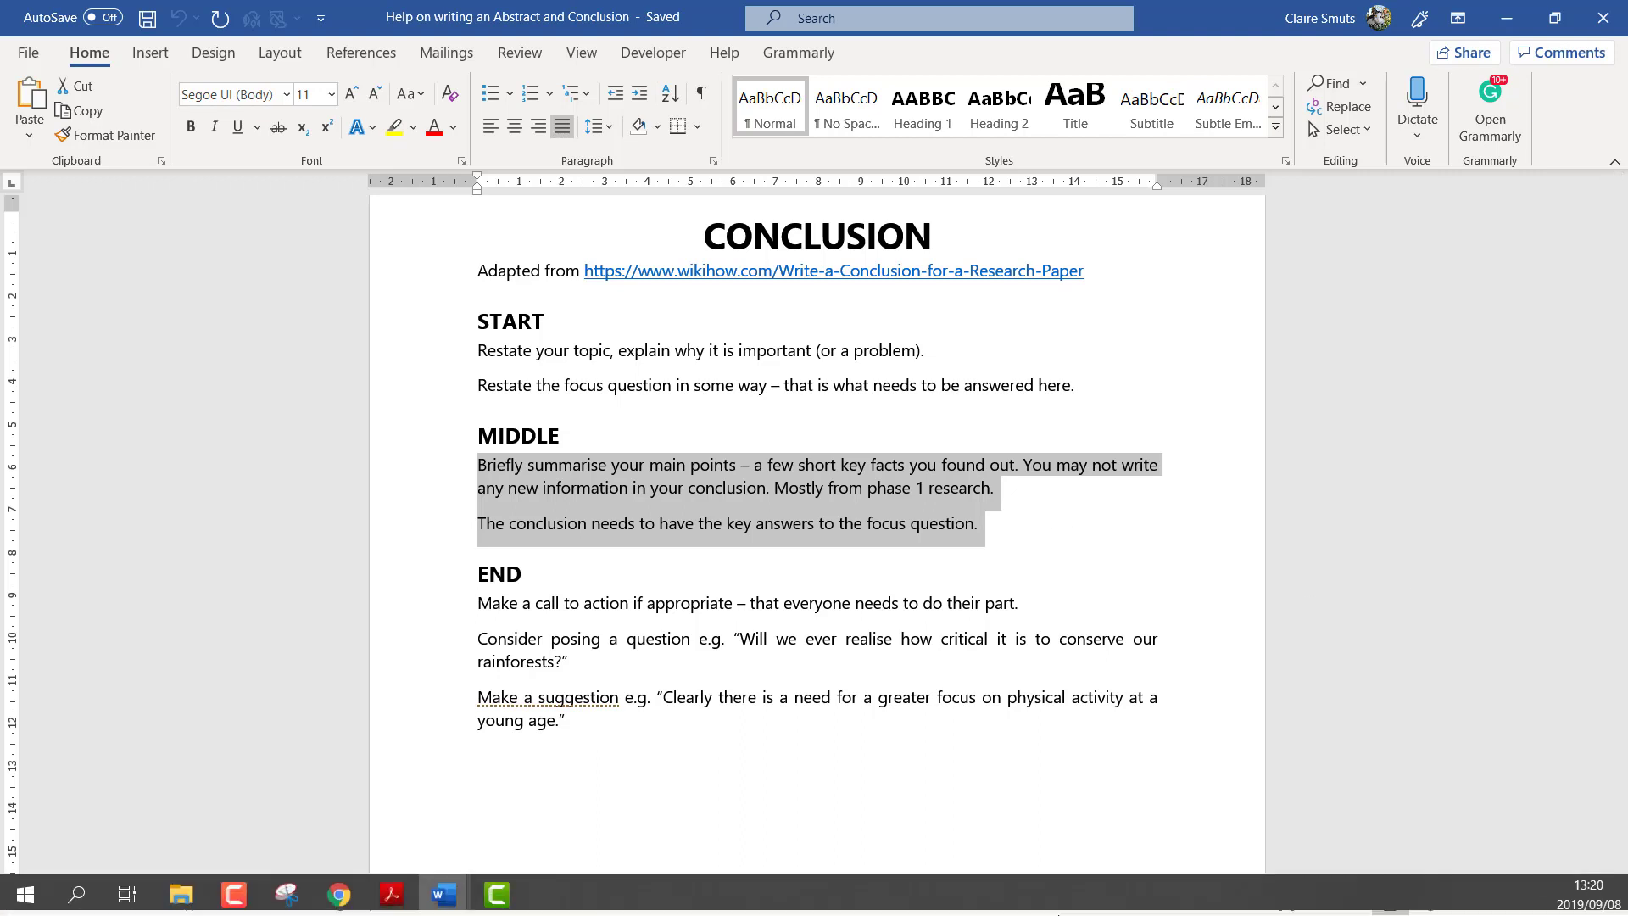
left_click(391, 893)
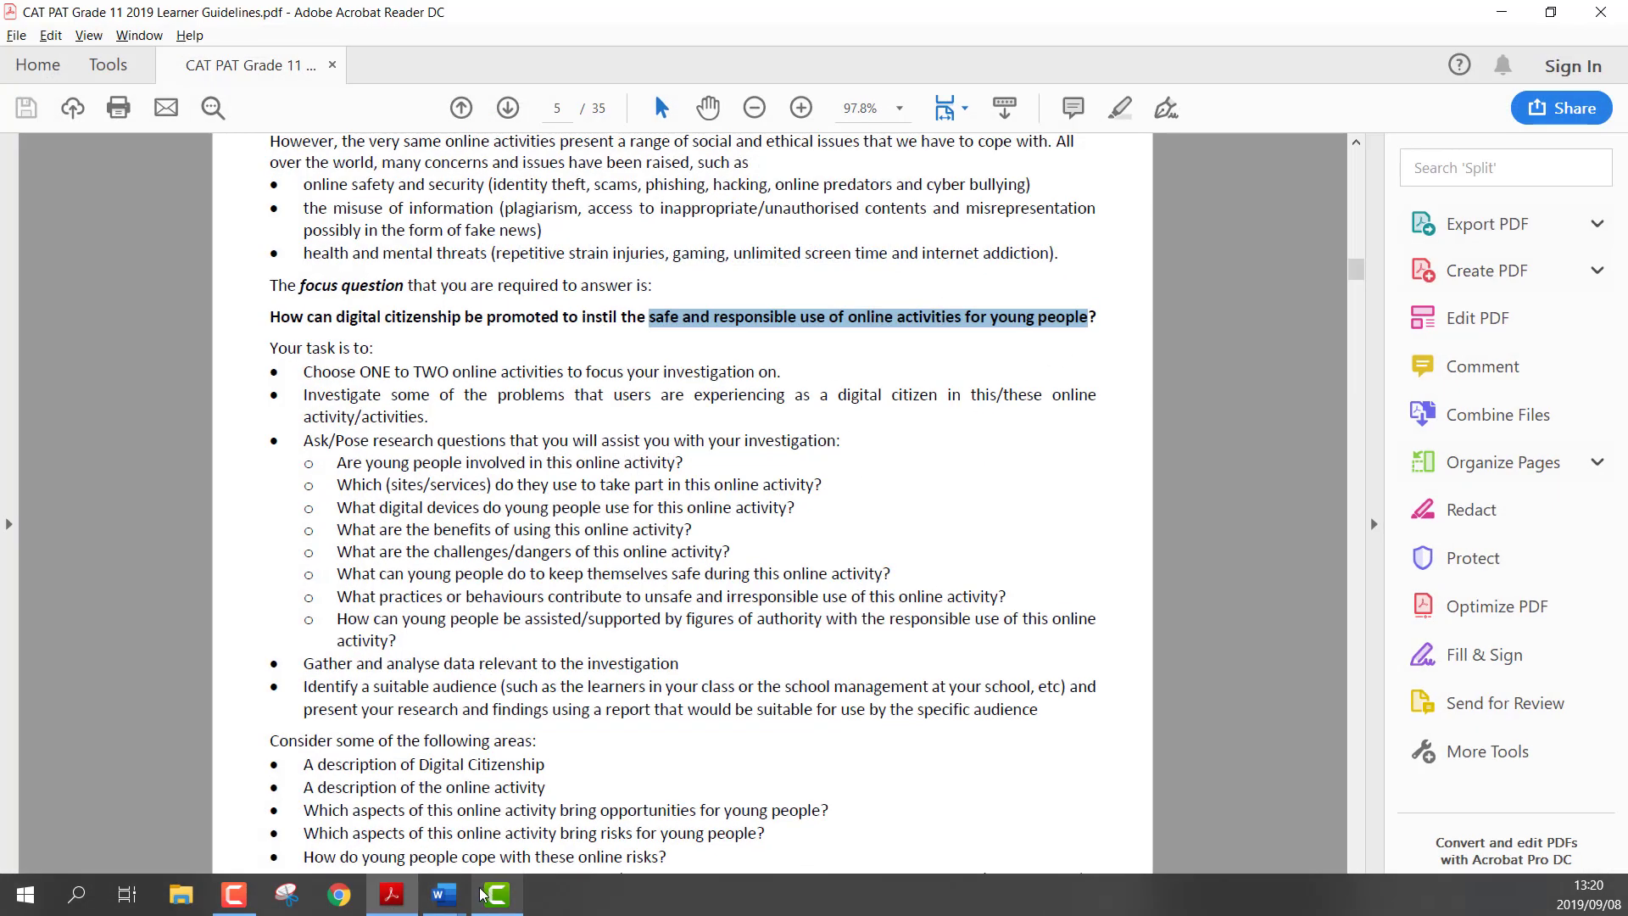
left_click_drag(649, 317, 806, 309)
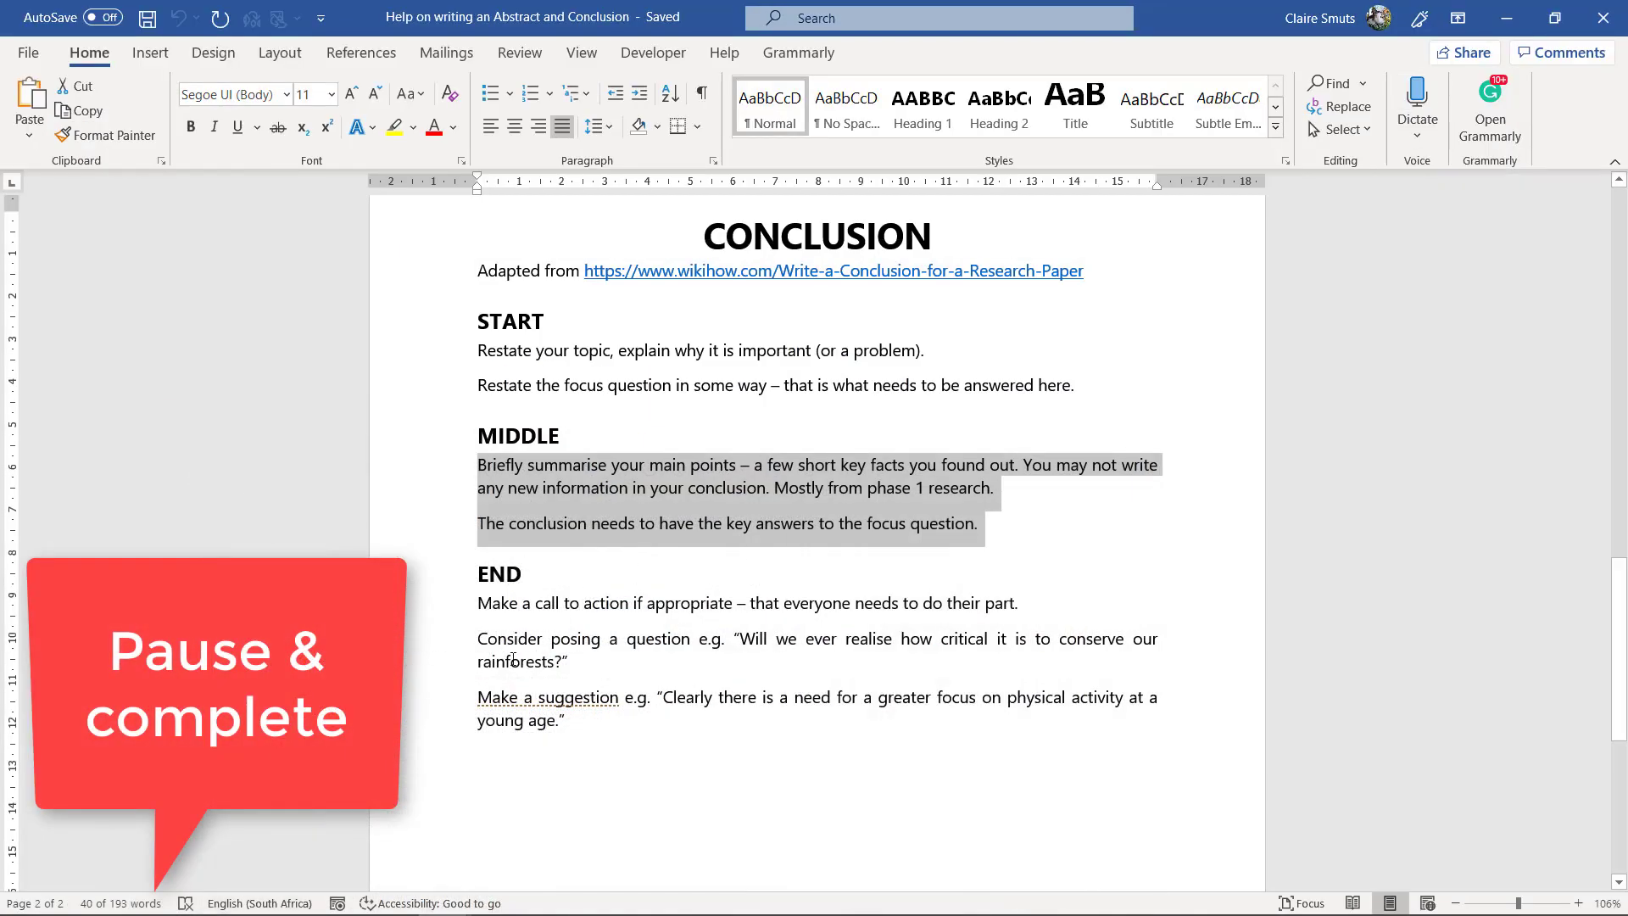
Step: Highlight the END advice and then the START, MIDDLE and END guidance, clearing each selection
left_click(434, 575)
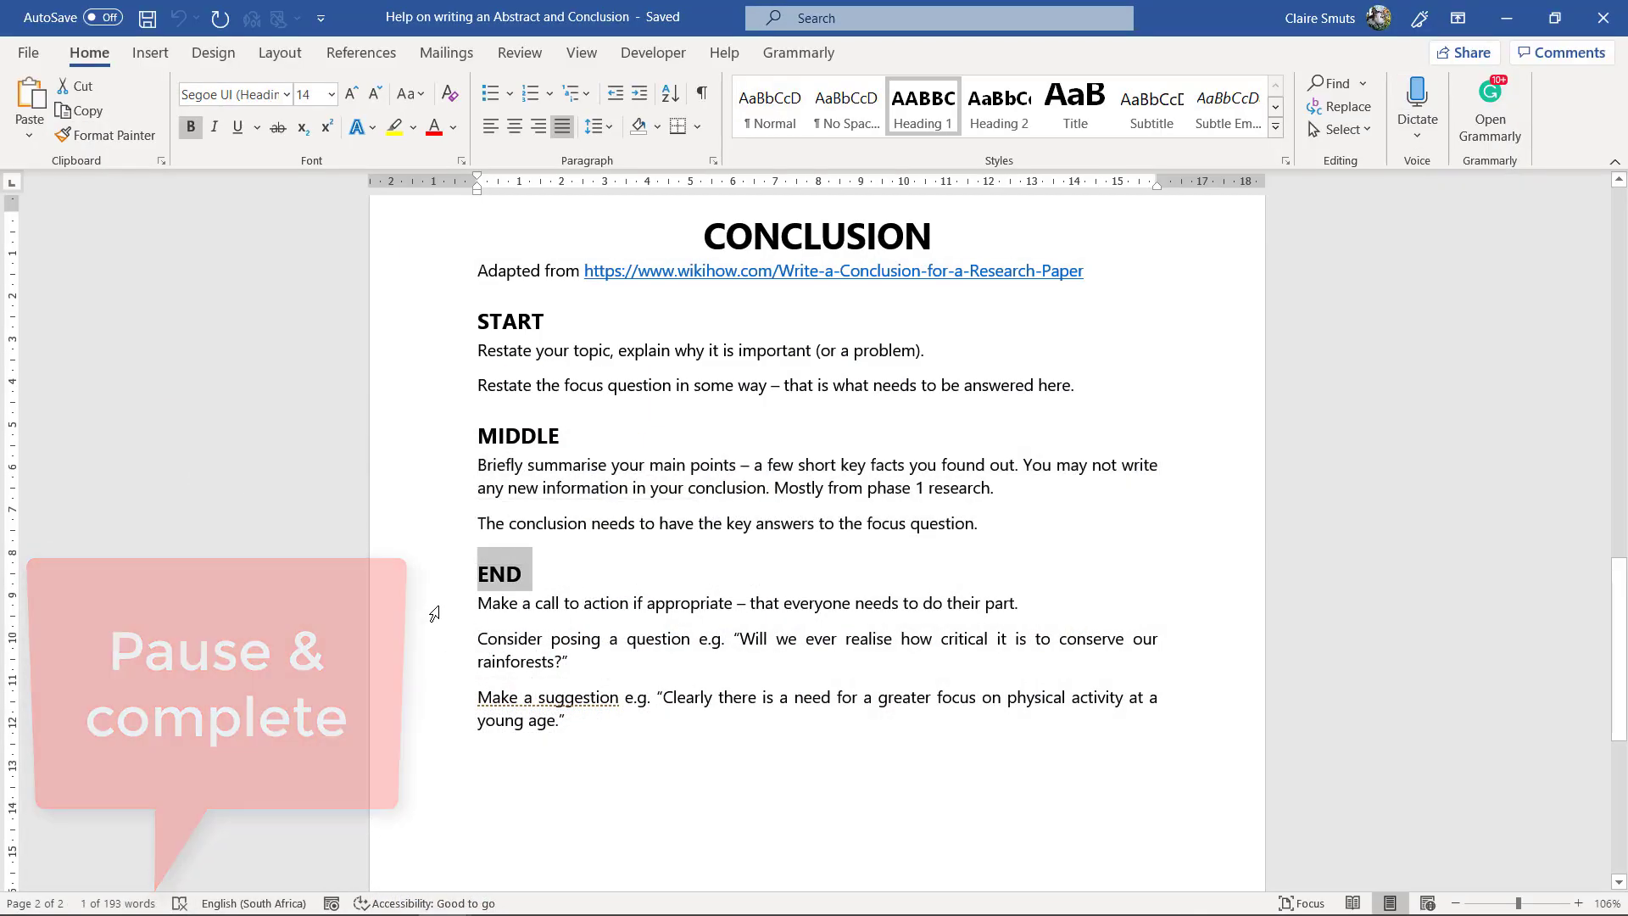
left_click(411, 607)
left_click_drag(412, 614, 424, 749)
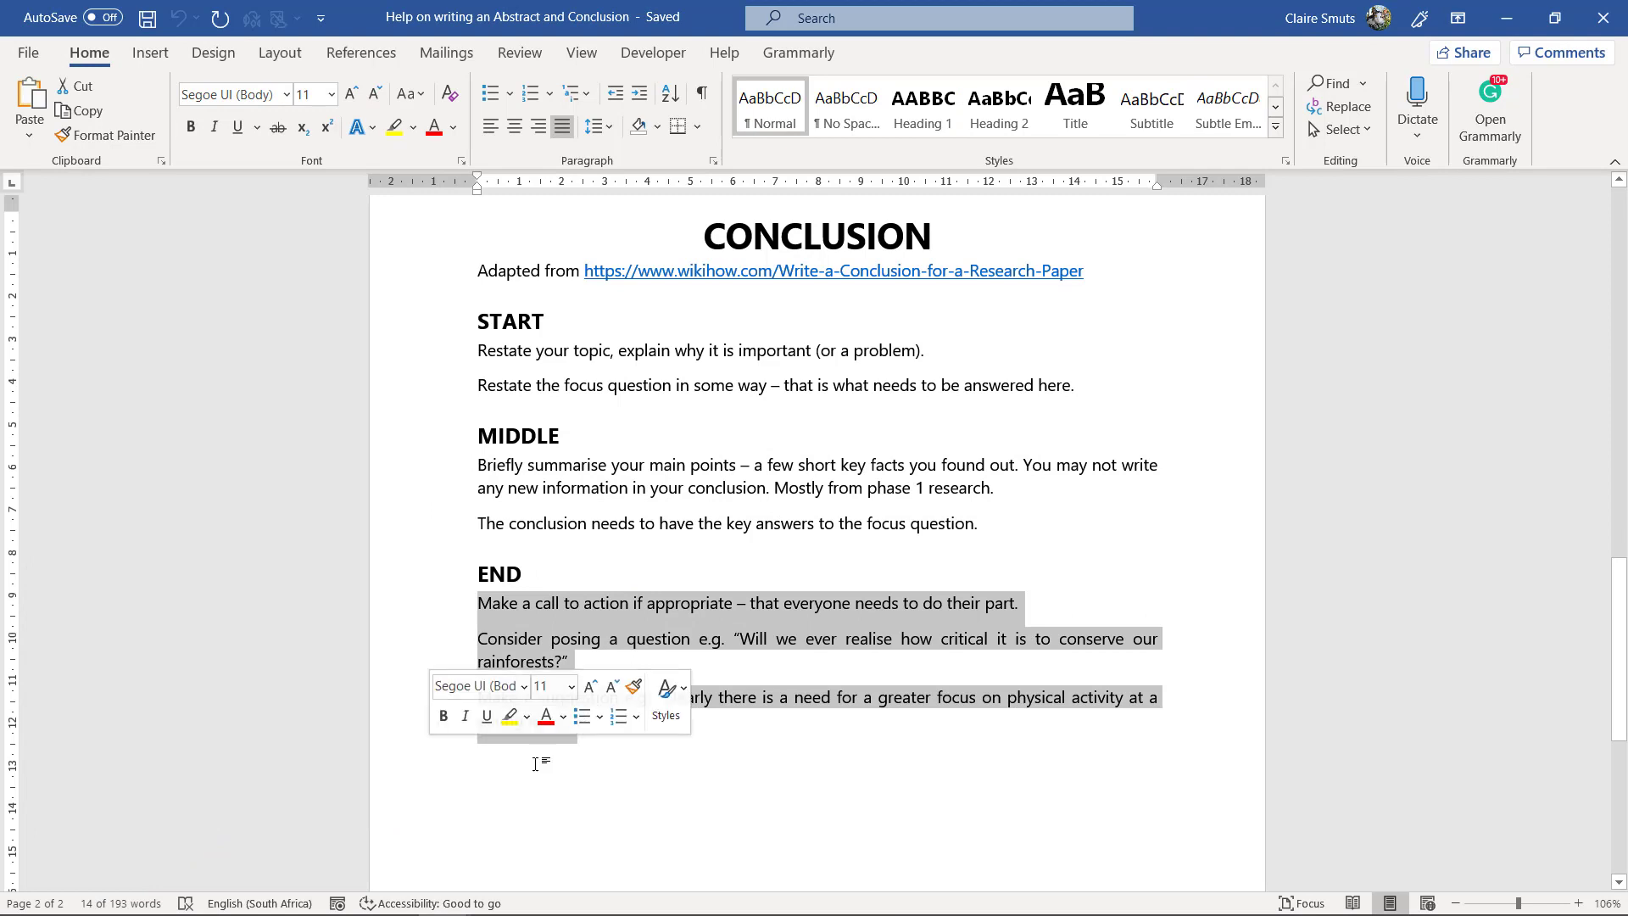
left_click(668, 762)
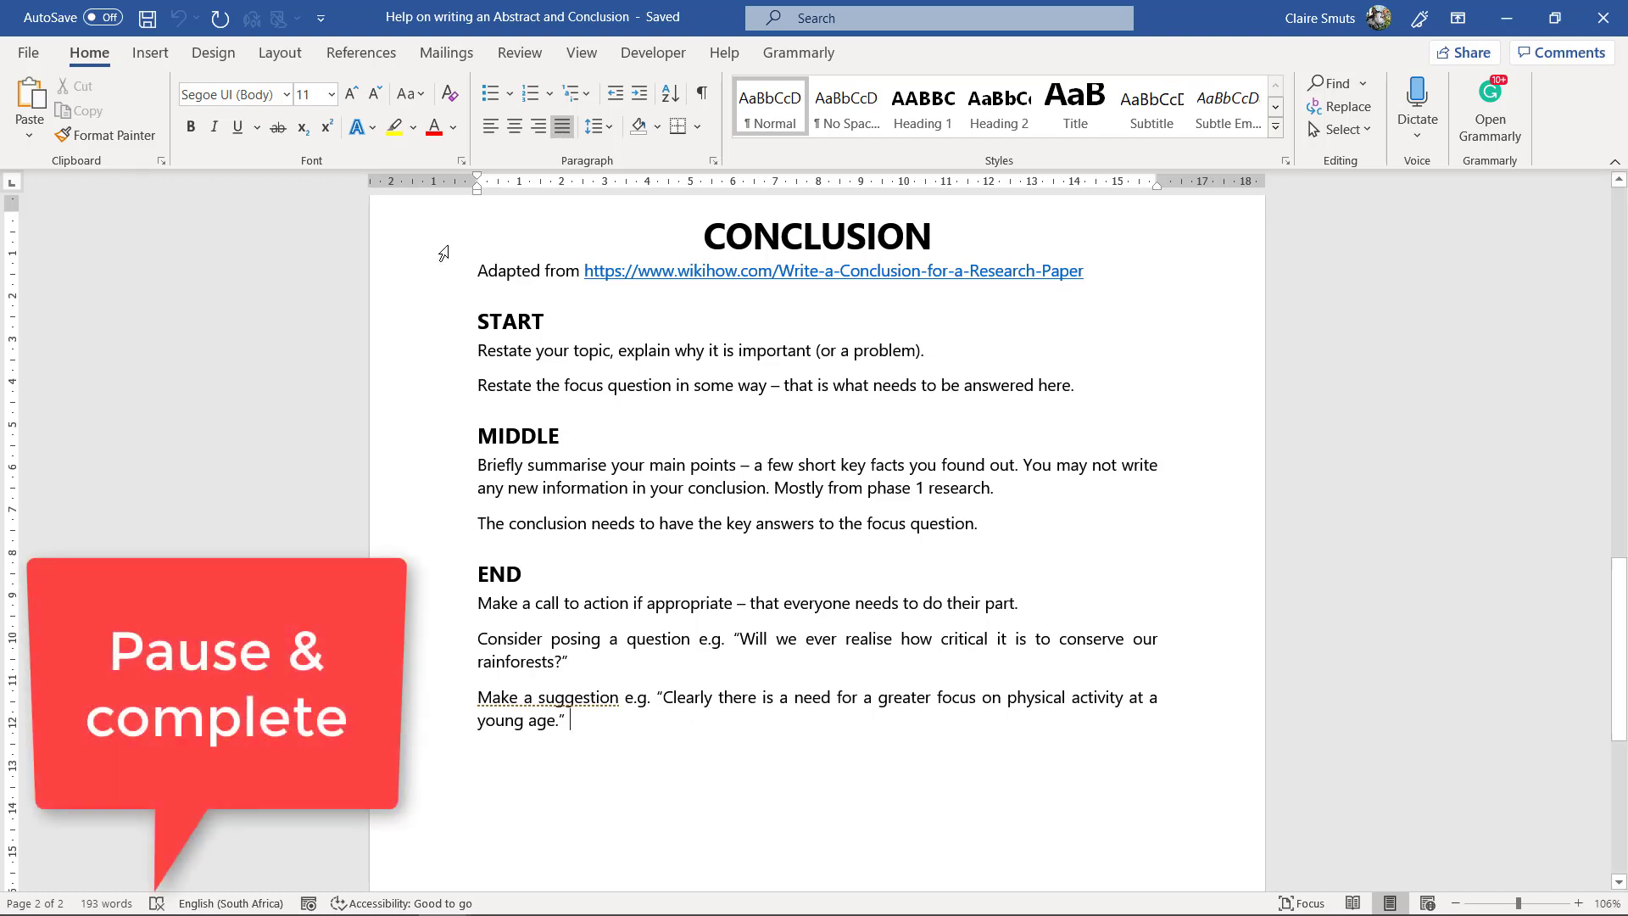
left_click_drag(438, 330, 461, 741)
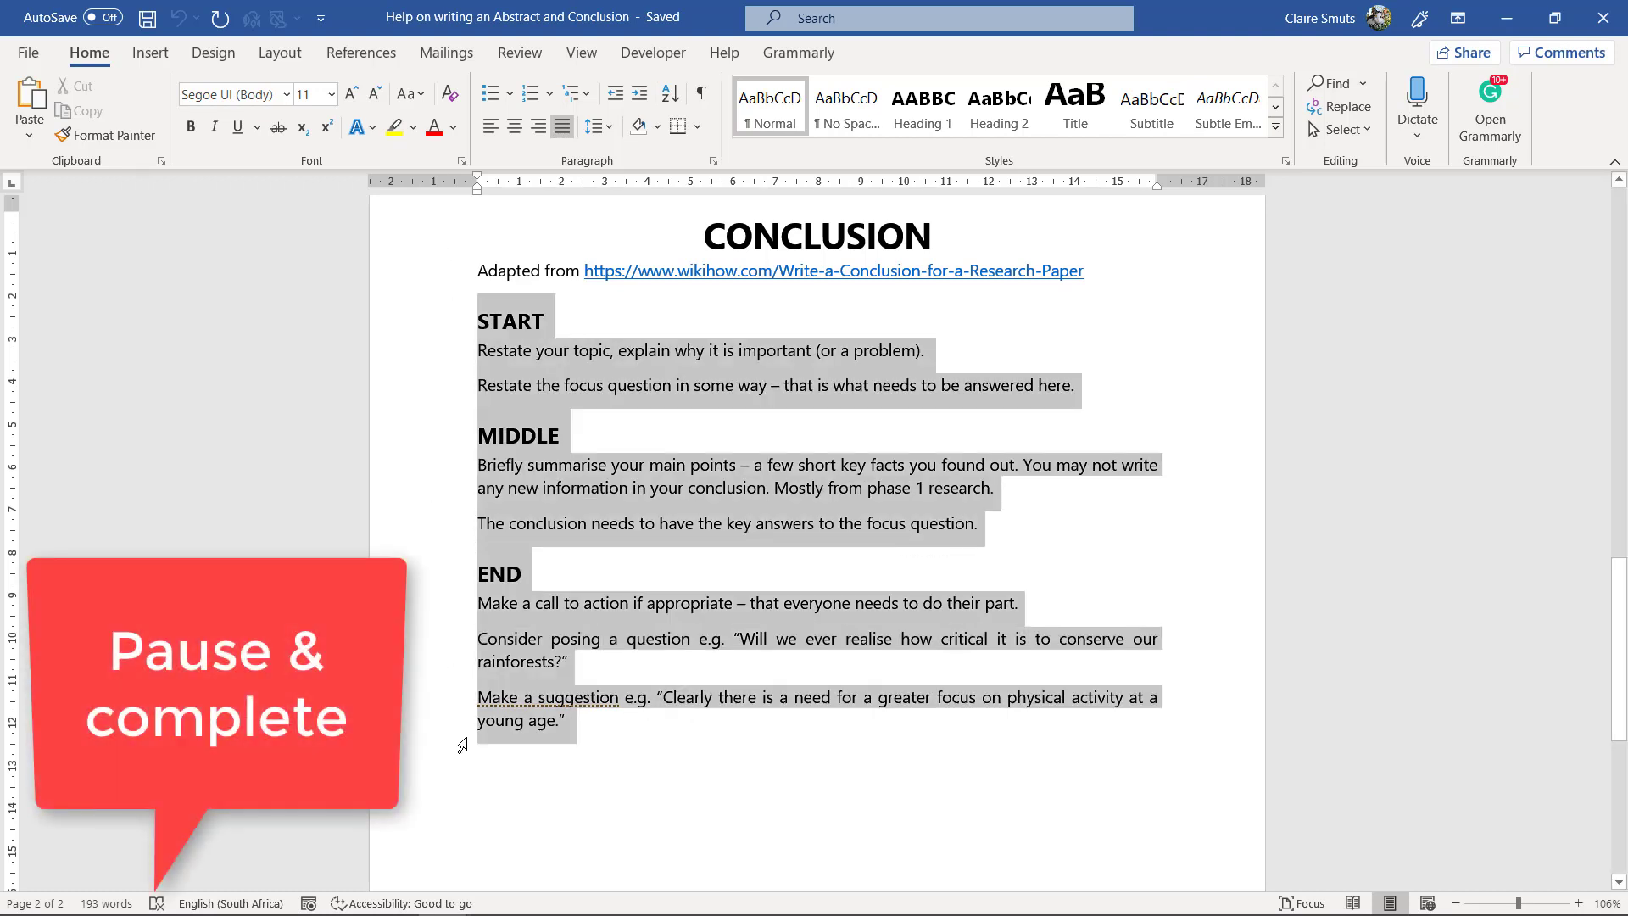
left_click(731, 741)
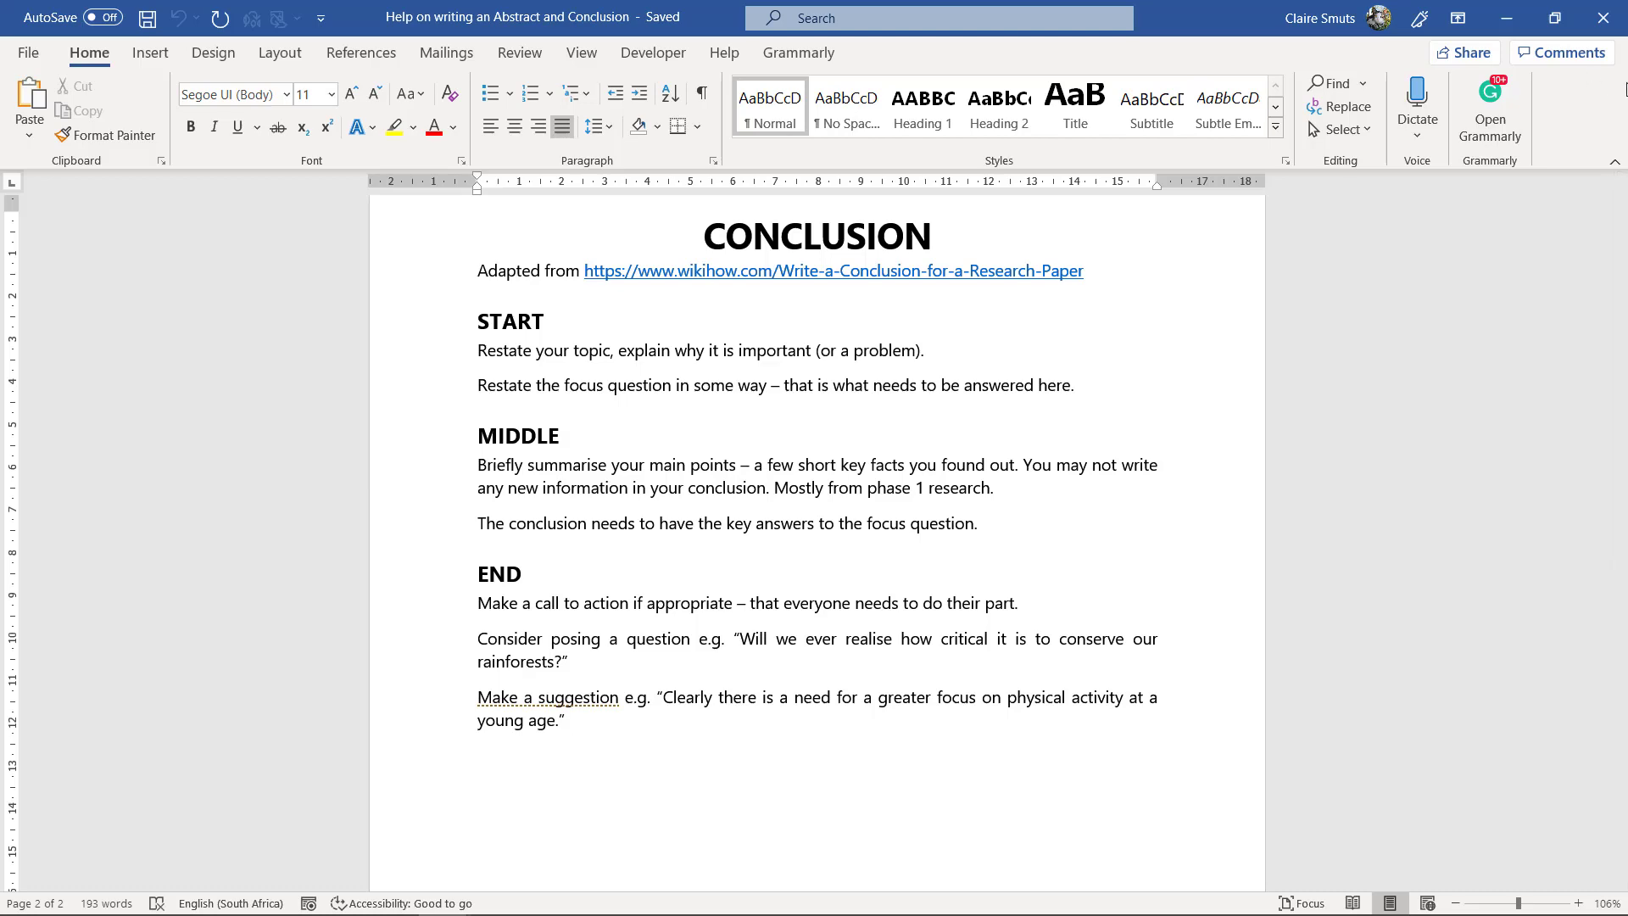
Step: Return to the Gardening report and go to the Addendum C Declaration of Authenticity
left_click(1505, 18)
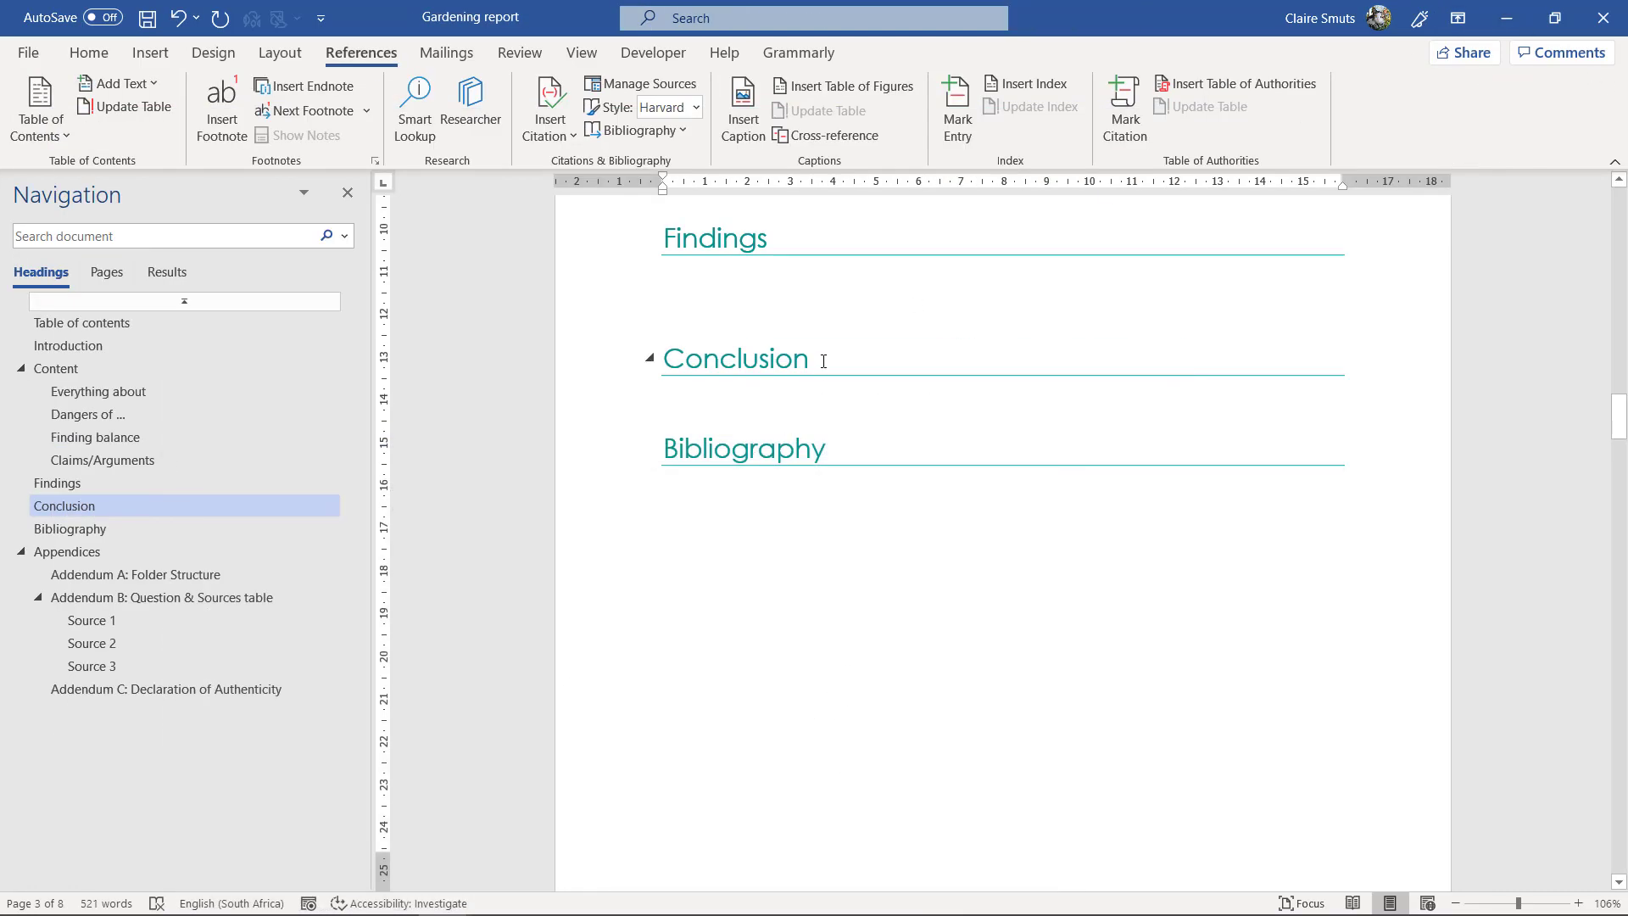
left_click(798, 391)
left_click(251, 694)
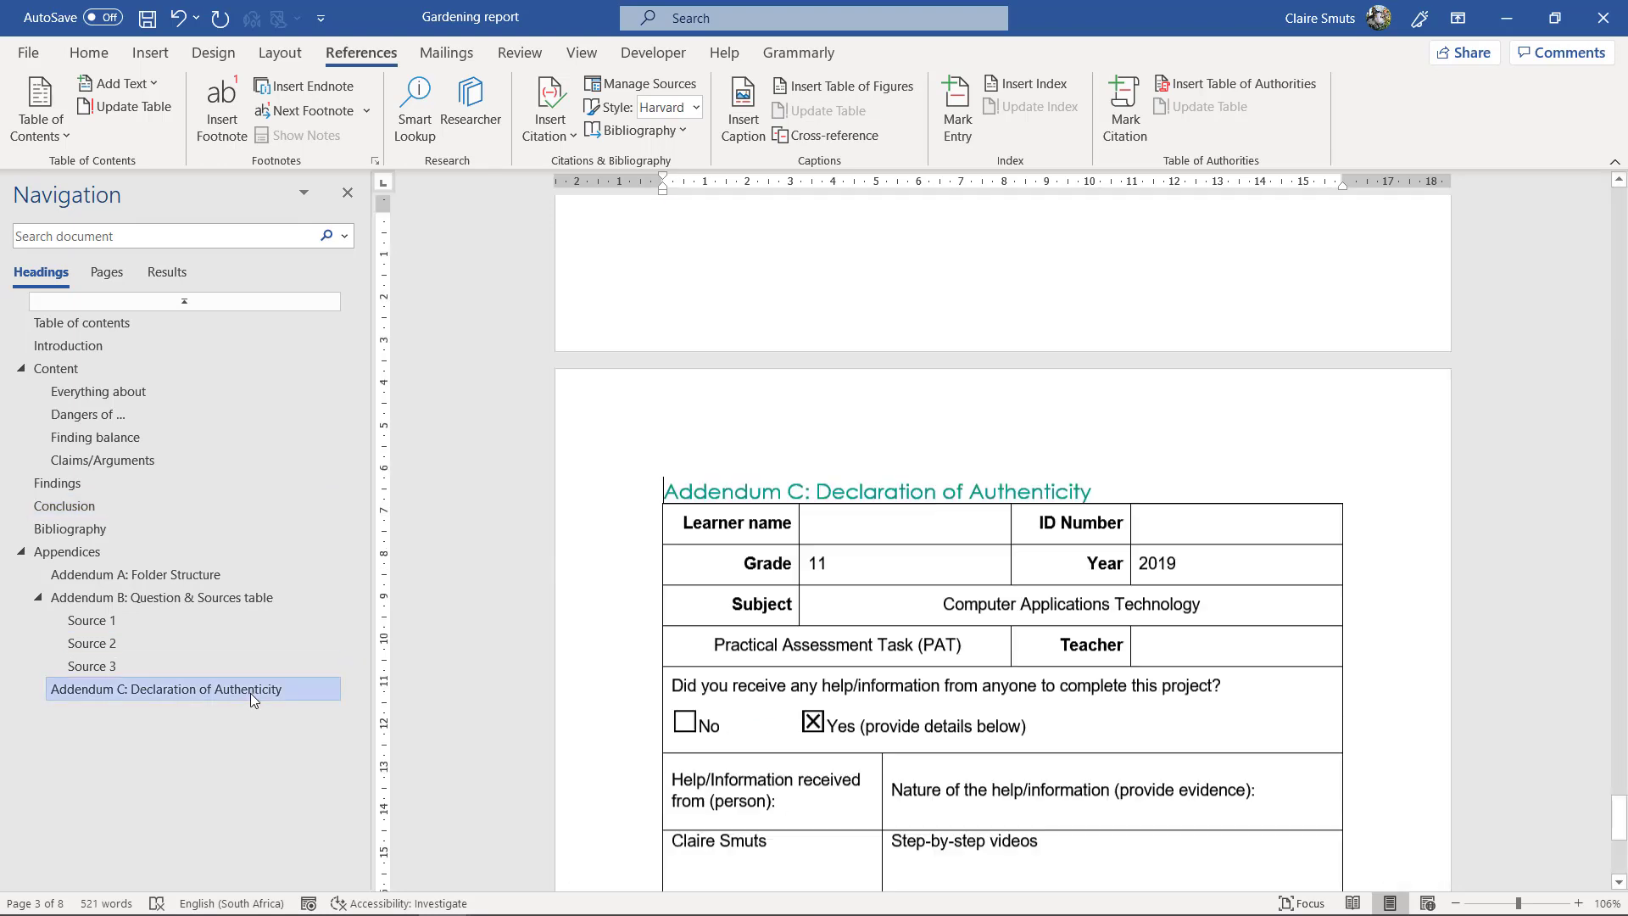
Step: Fill in the learner name, ID number and teacher cells of the declaration table
left_click(854, 257)
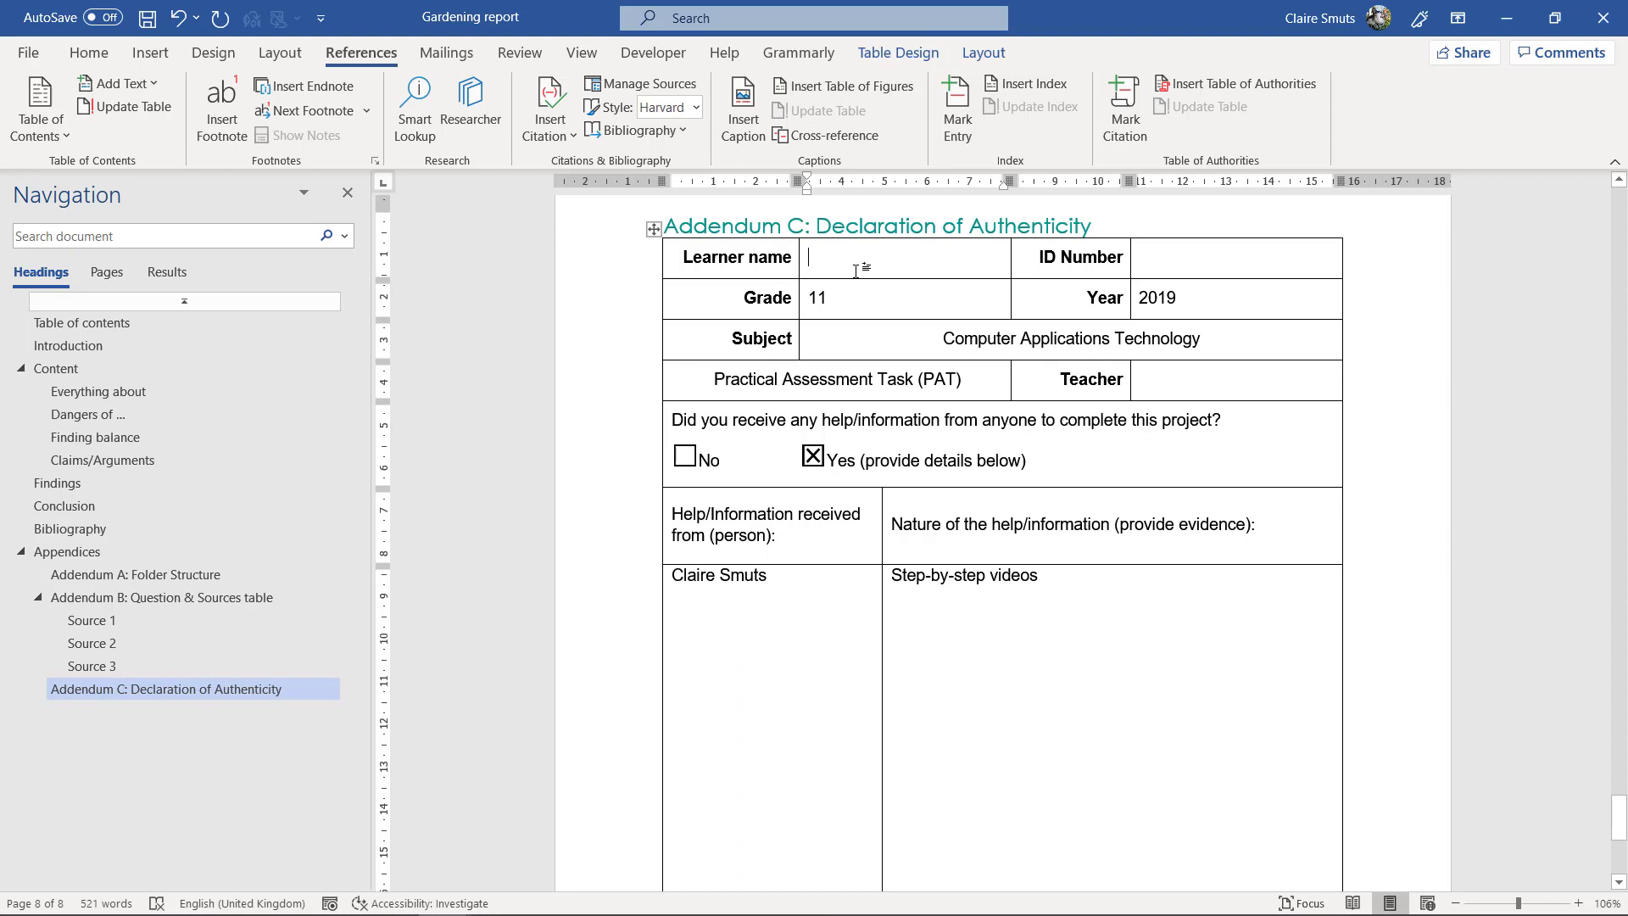
type("sdfgsdfgsdfg")
left_click(1173, 256)
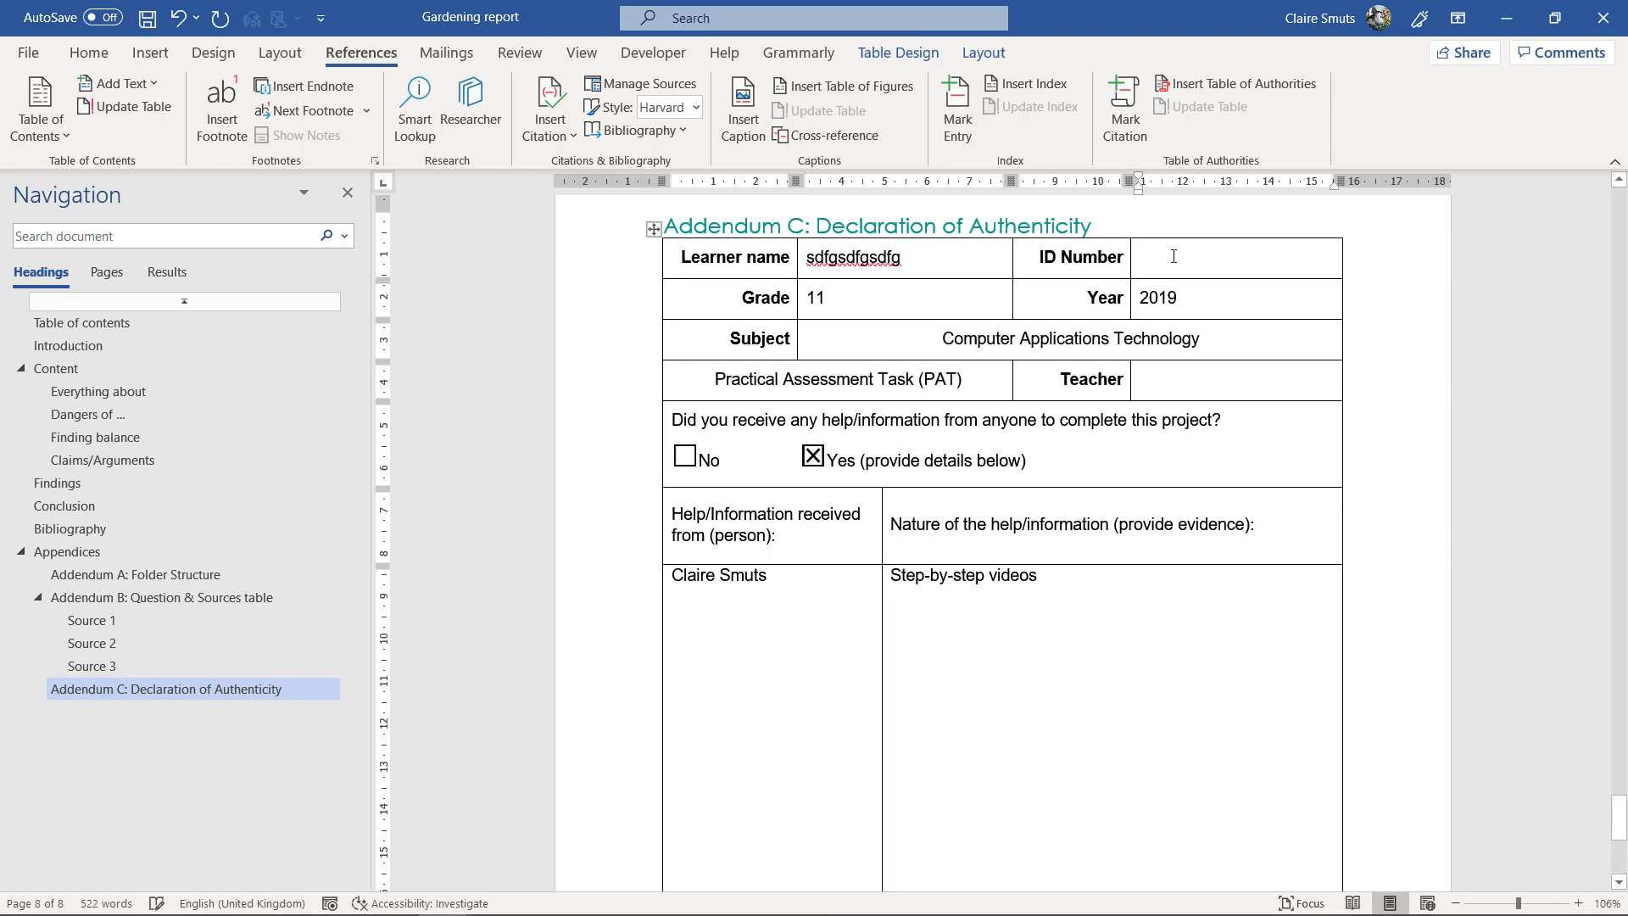
type("45646163456")
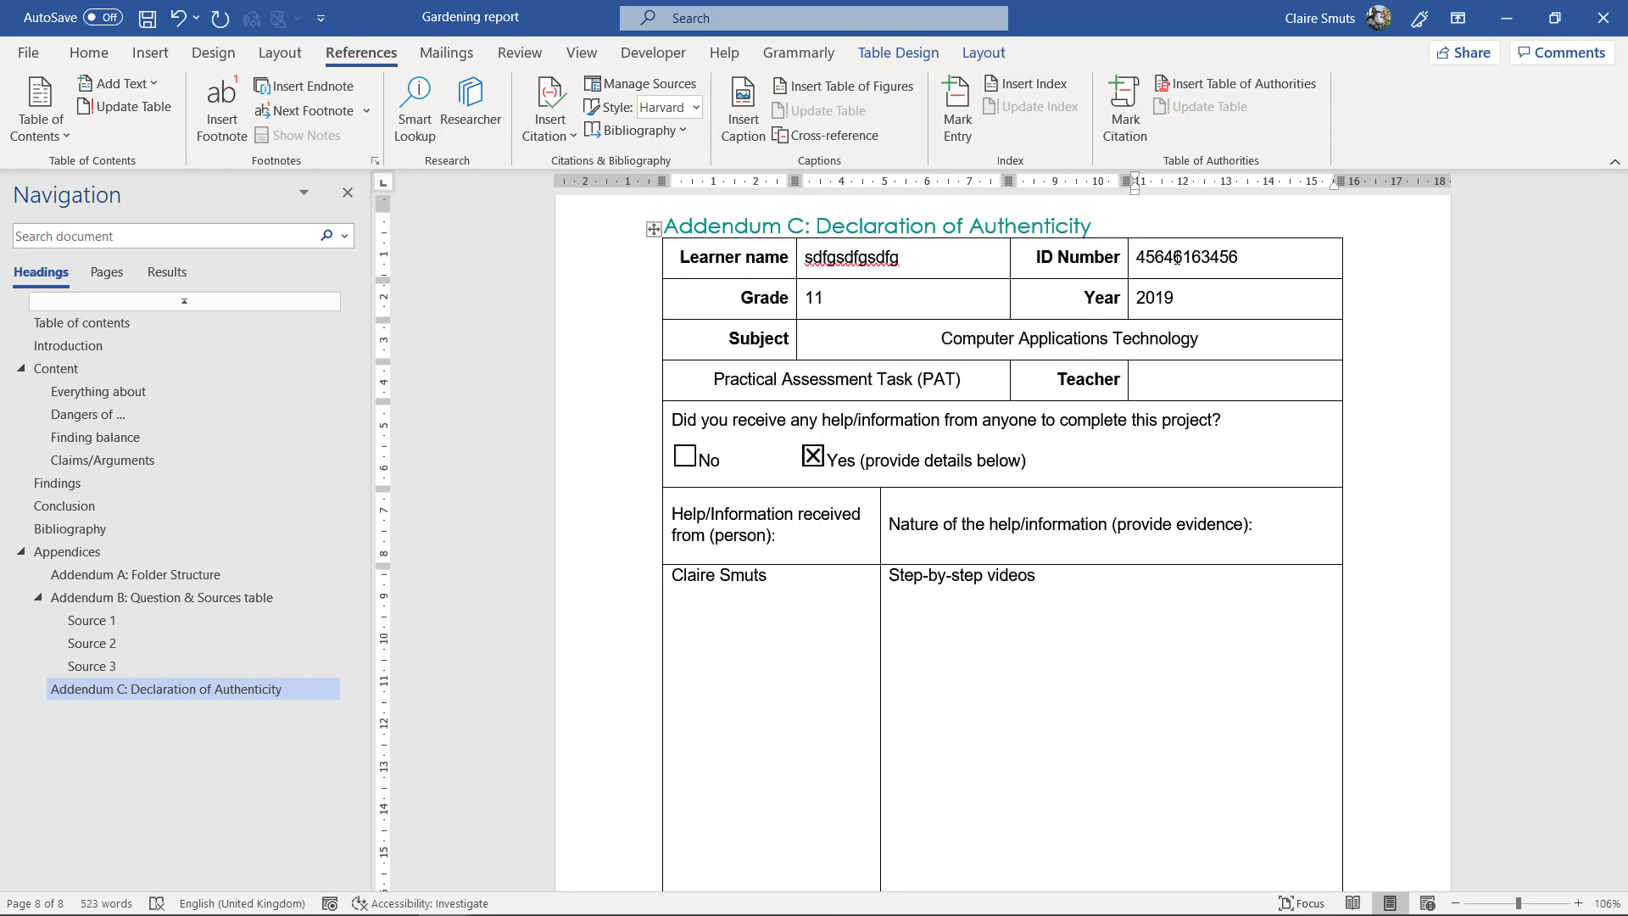
left_click(1221, 382)
type("sdfgdfg")
scroll(1144, 432, "down", 3)
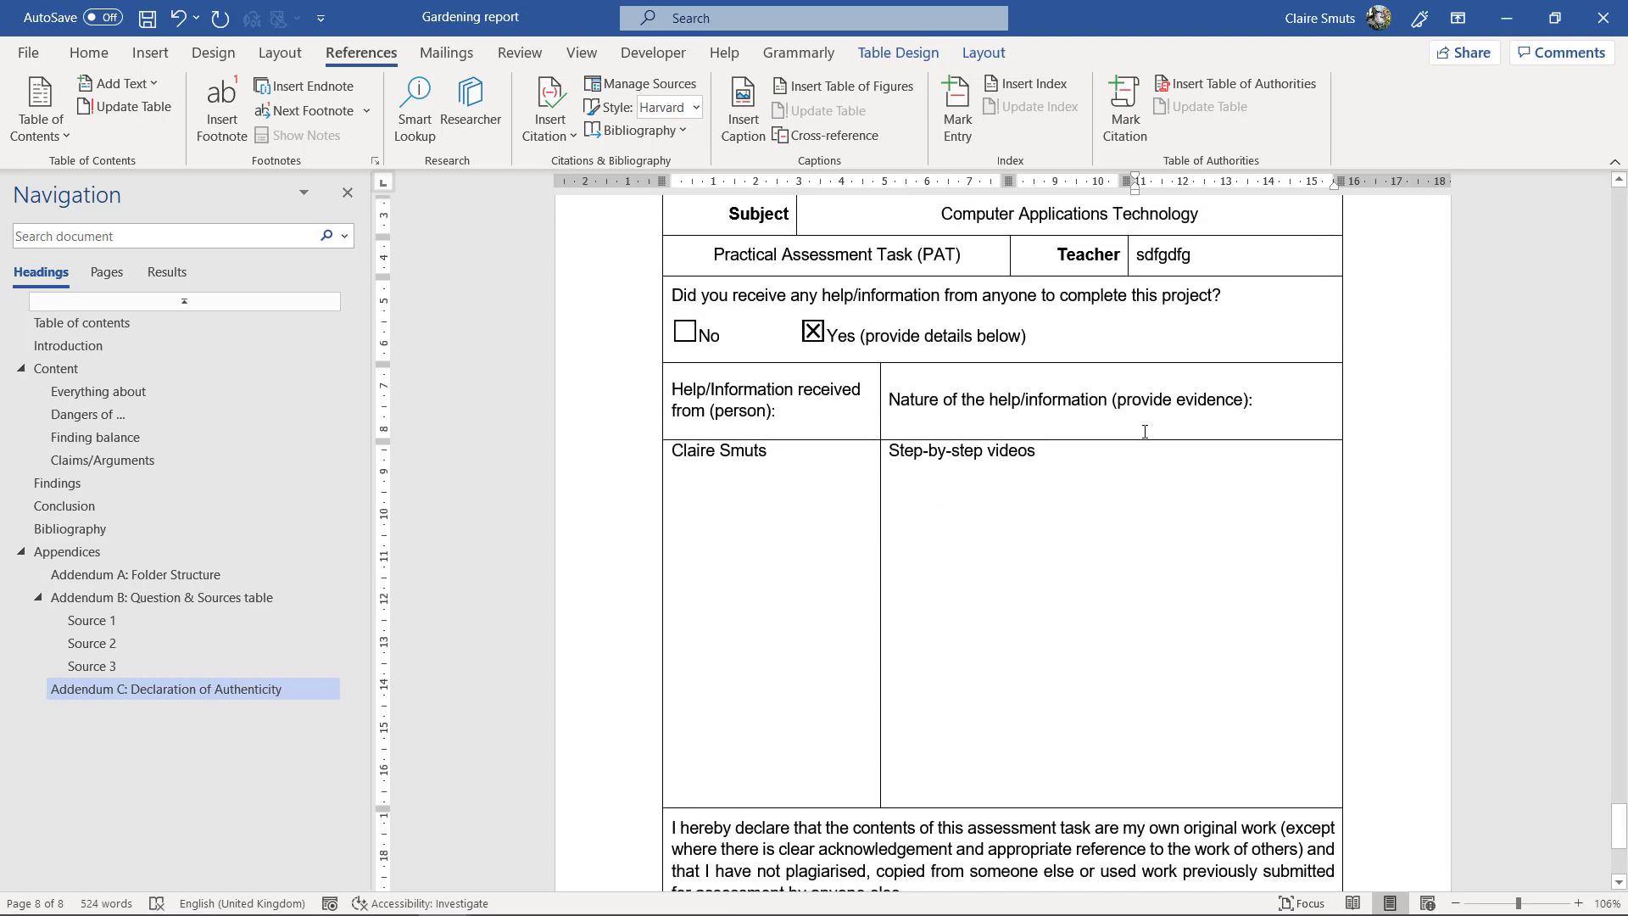
left_click(810, 460)
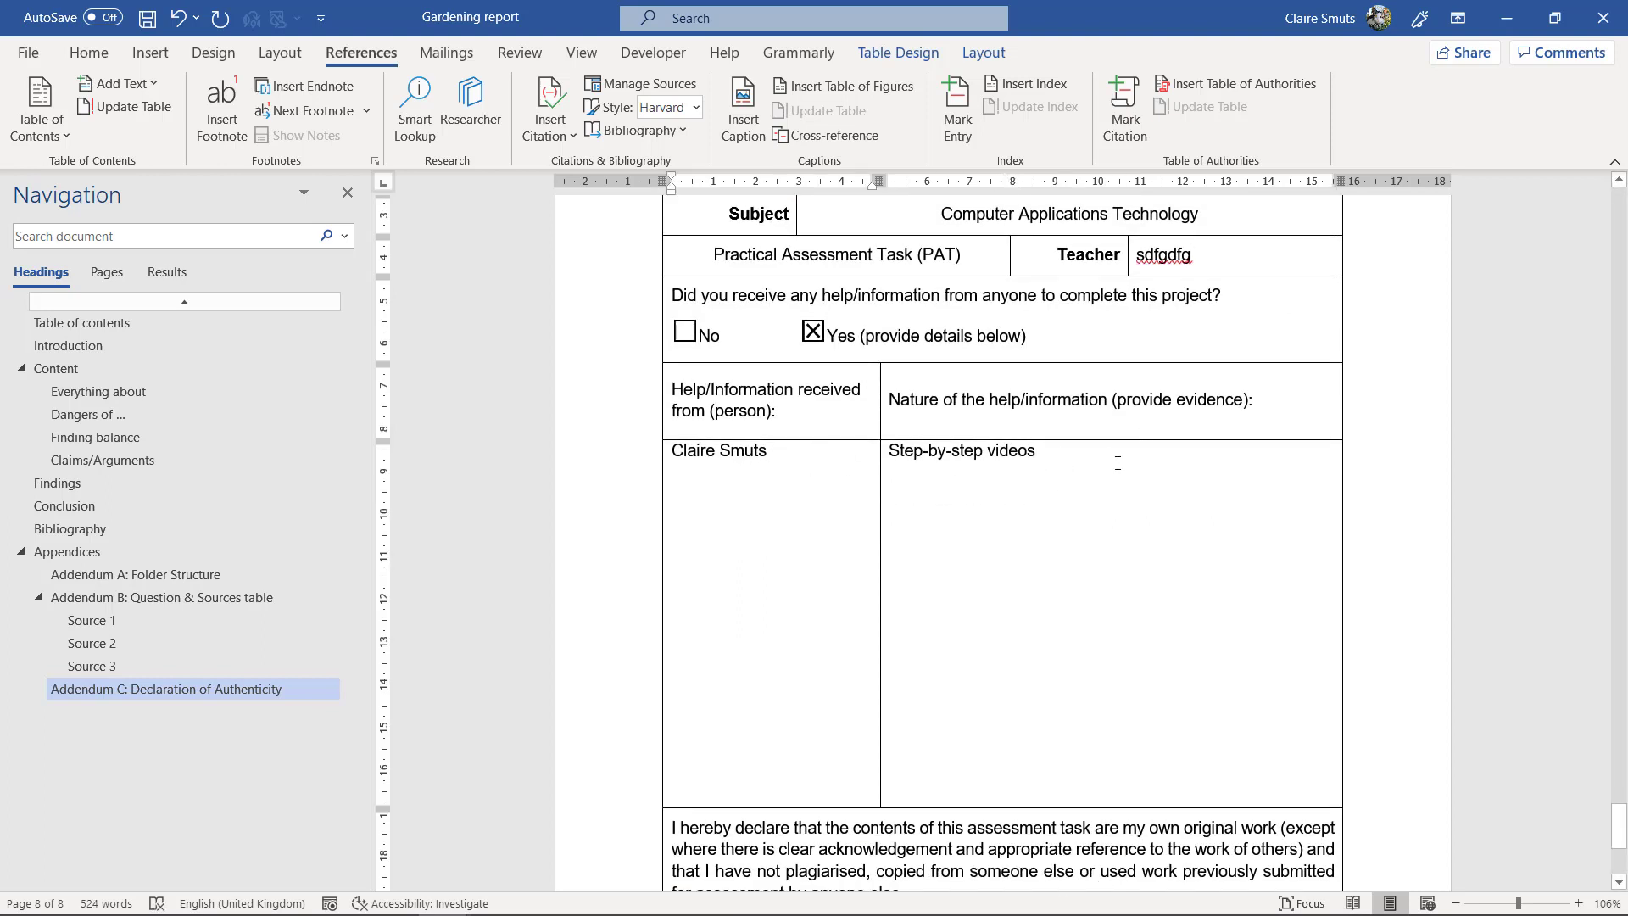
scroll(1117, 463, "down", 6)
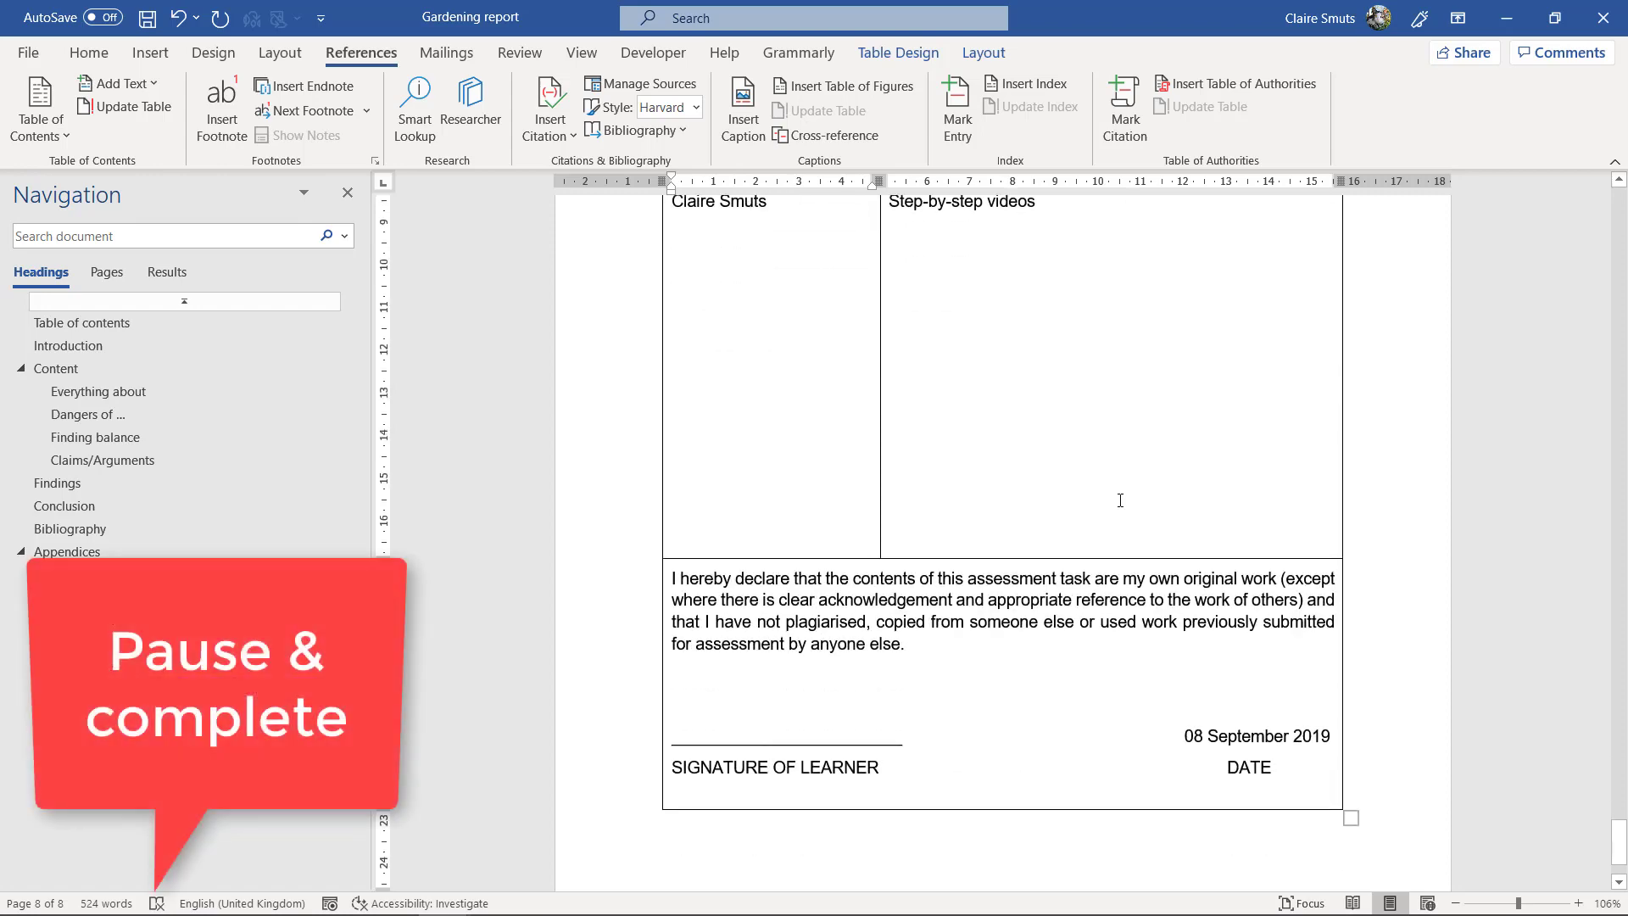
scroll(1120, 500, "down", 3)
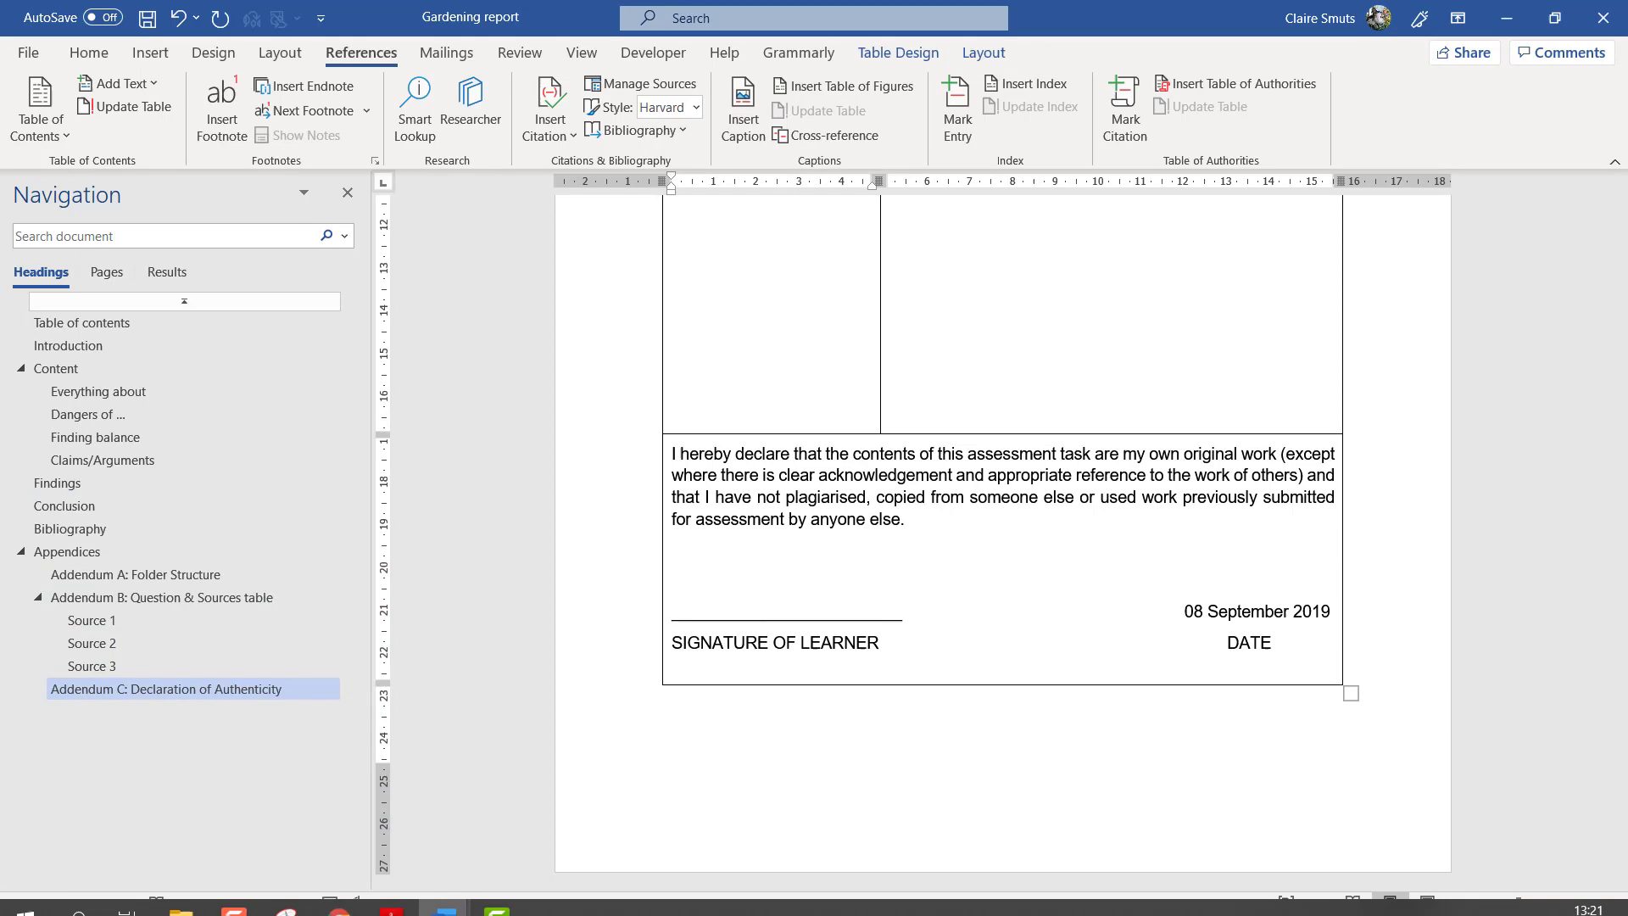
Step: Start Paint, draw a freehand signature, and trim the canvas to 535 × 345px
left_click(4, 909)
left_click(4, 909)
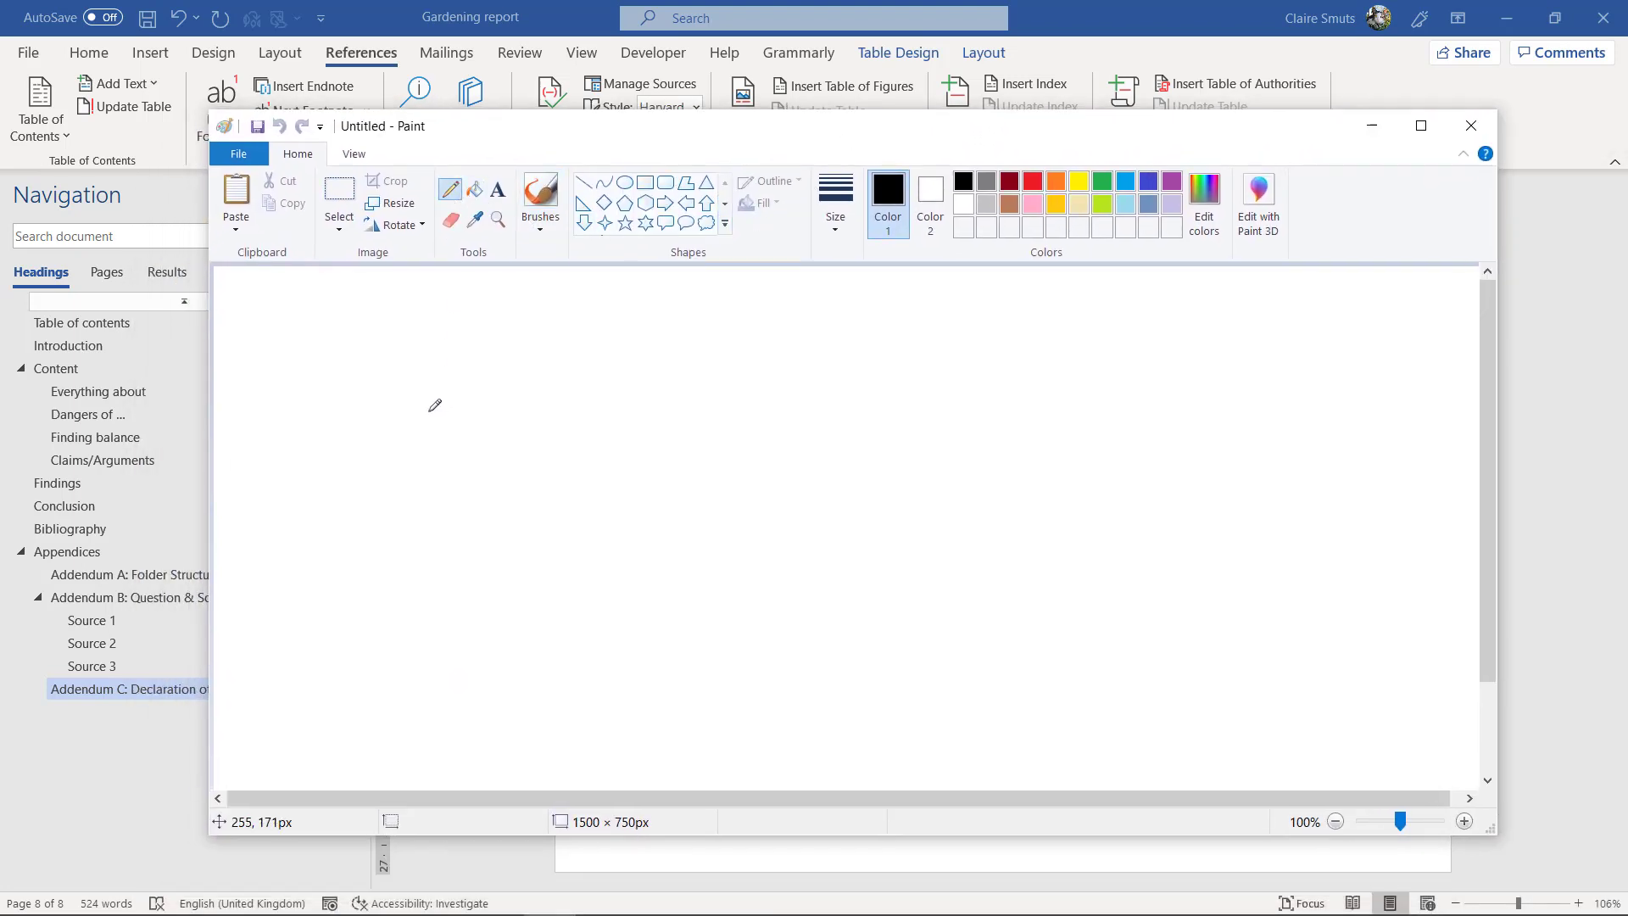
mouse_move(428, 413)
left_mouse_down()
mouse_move(525, 353)
mouse_move(538, 418)
mouse_move(479, 353)
mouse_move(491, 450)
mouse_move(455, 373)
mouse_move(508, 385)
mouse_move(526, 340)
mouse_move(574, 373)
mouse_move(576, 340)
mouse_move(589, 366)
mouse_move(466, 419)
mouse_move(658, 337)
left_mouse_up()
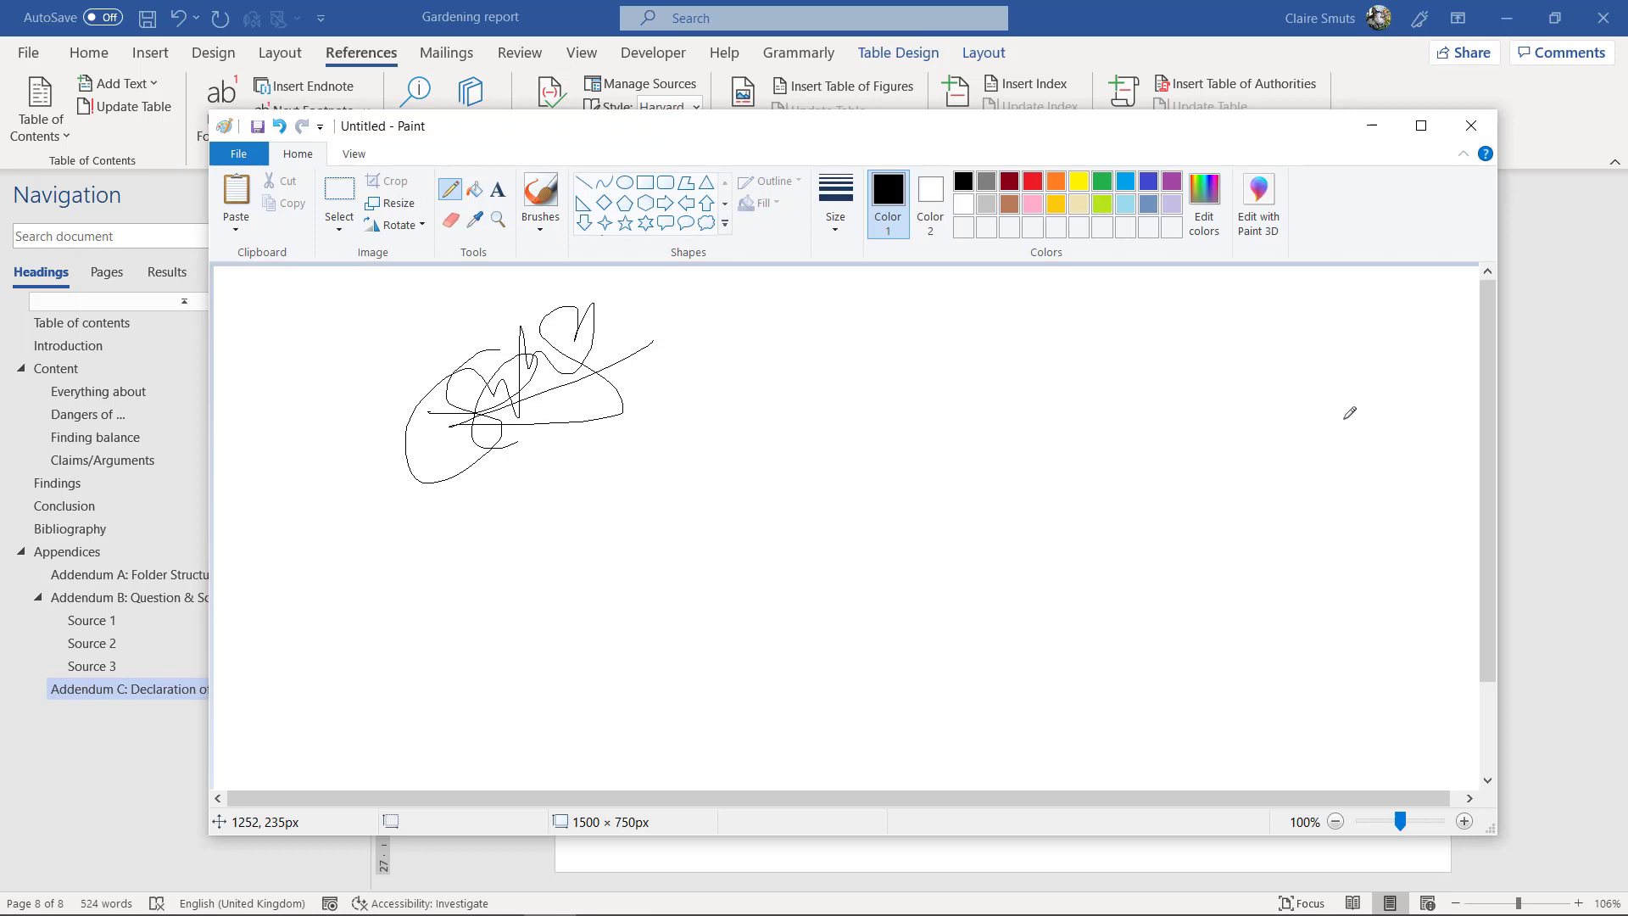
scroll(1369, 594, "down", 3)
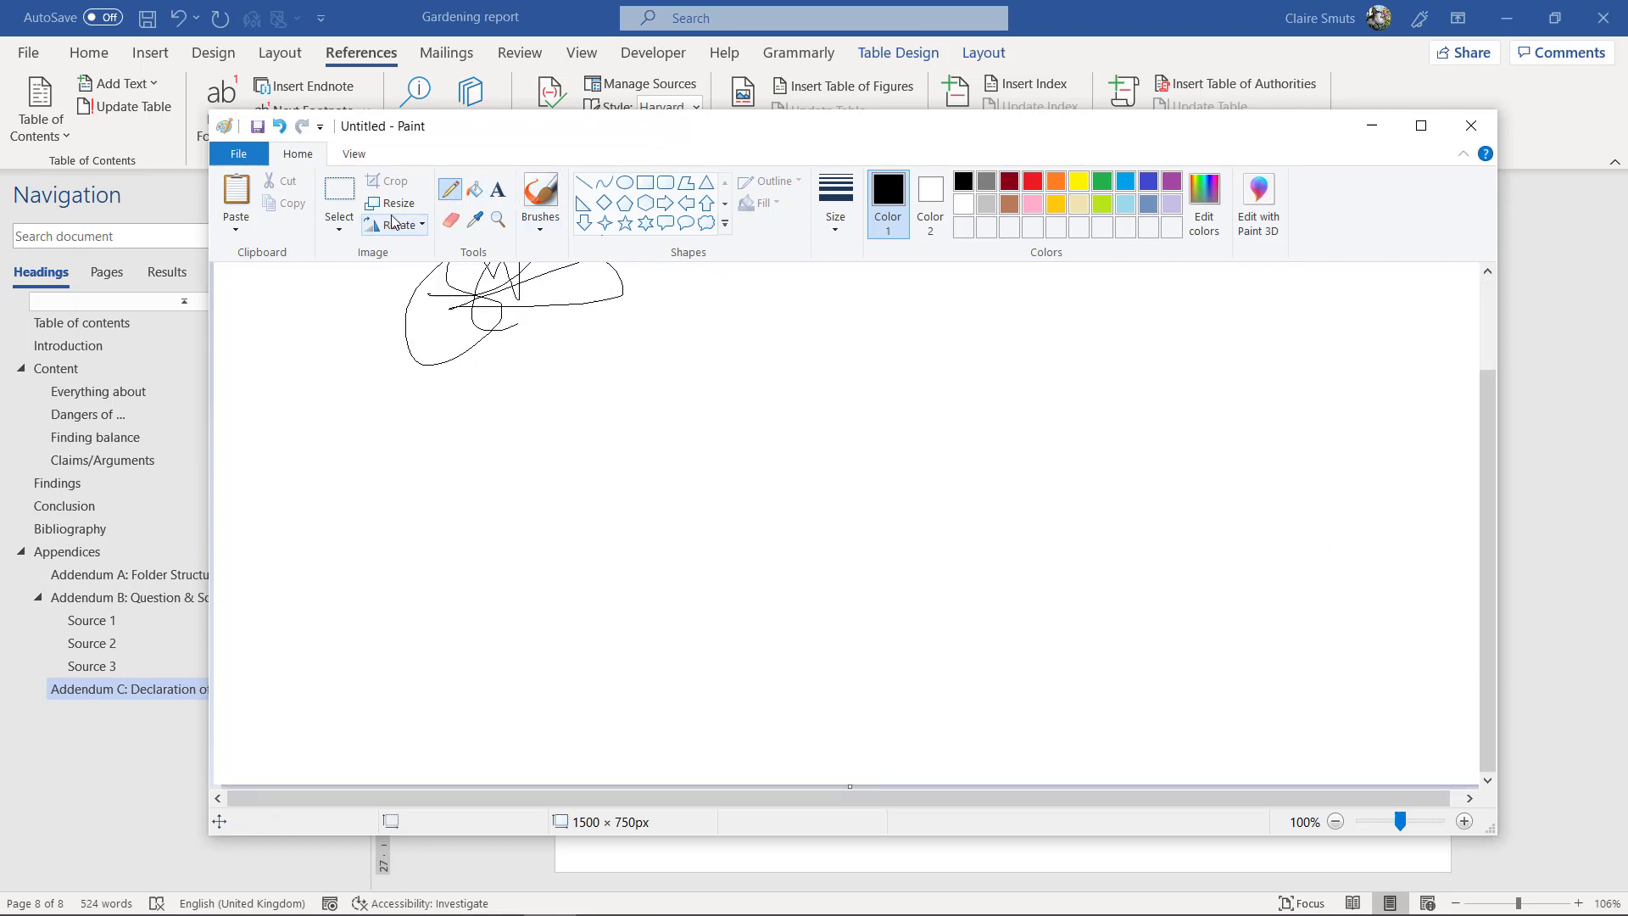
mouse_move(1475, 786)
left_mouse_down()
mouse_move(708, 495)
mouse_move(676, 464)
left_mouse_up()
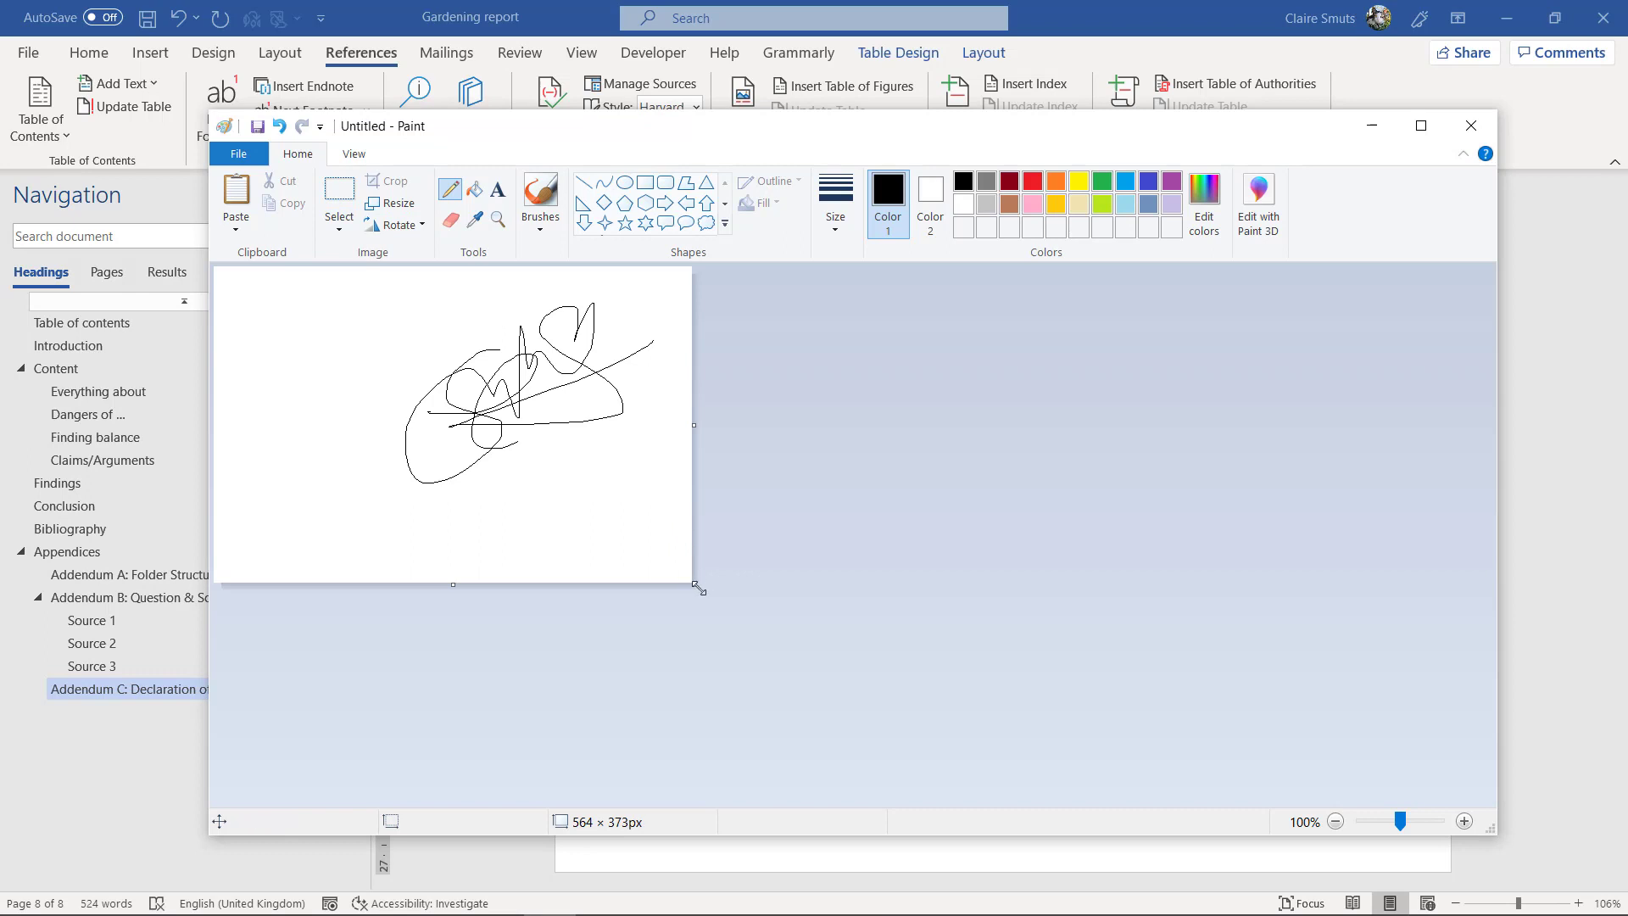
left_click_drag(694, 584, 669, 561)
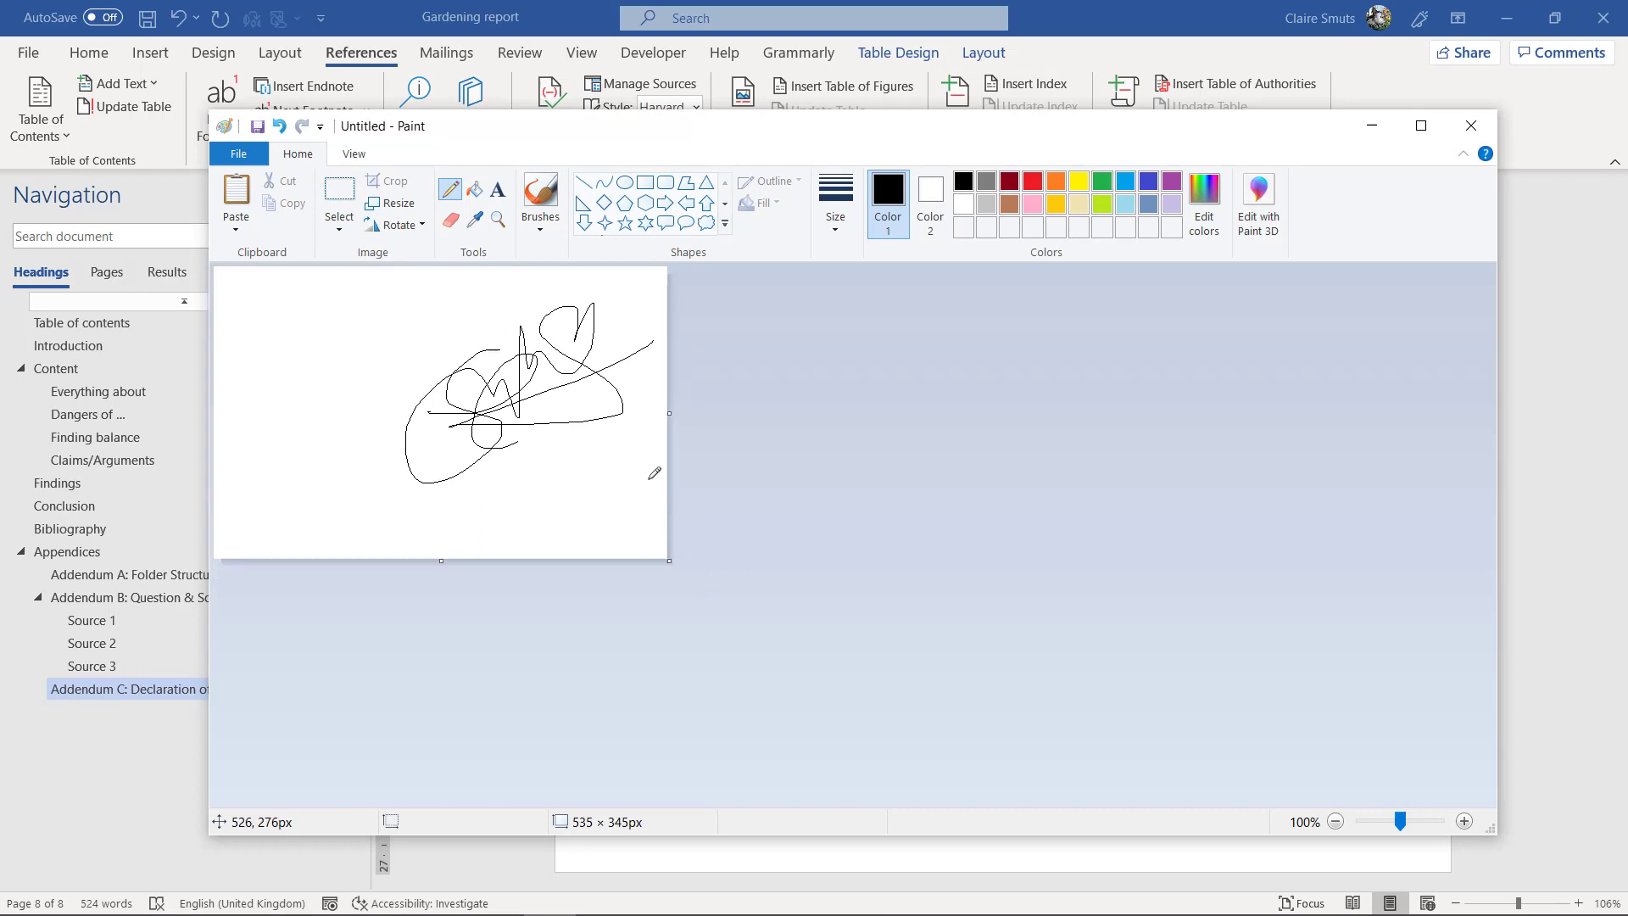
Step: Open Paint's file options, close them without saving, and return to the Word declaration page
left_click(238, 154)
mouse_move(297, 333)
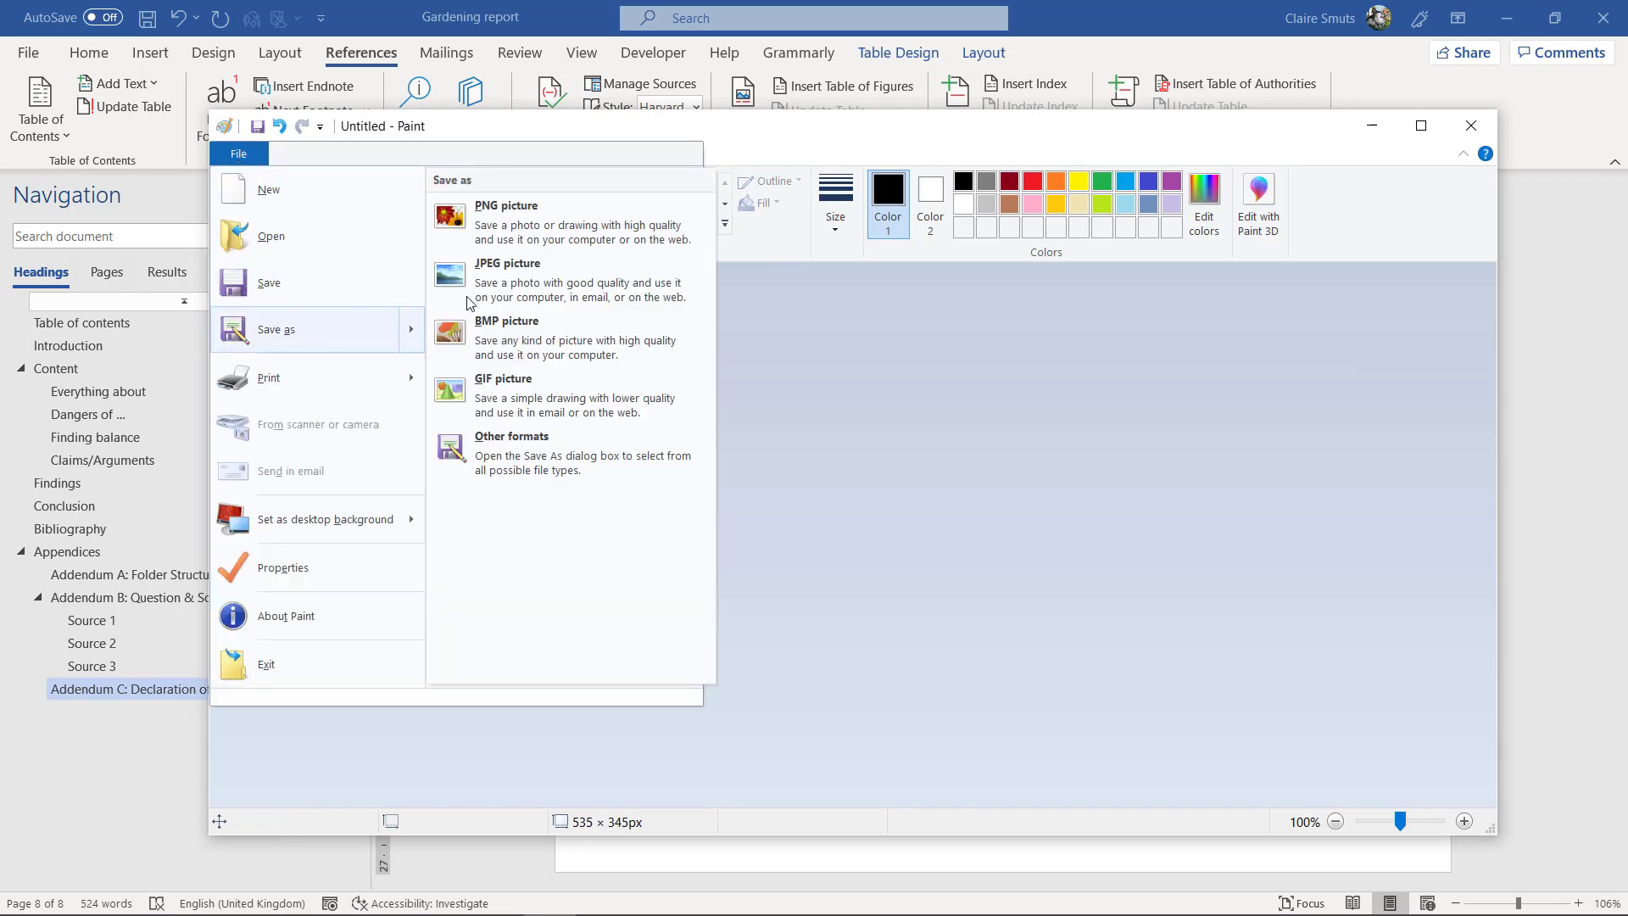
left_click(1578, 336)
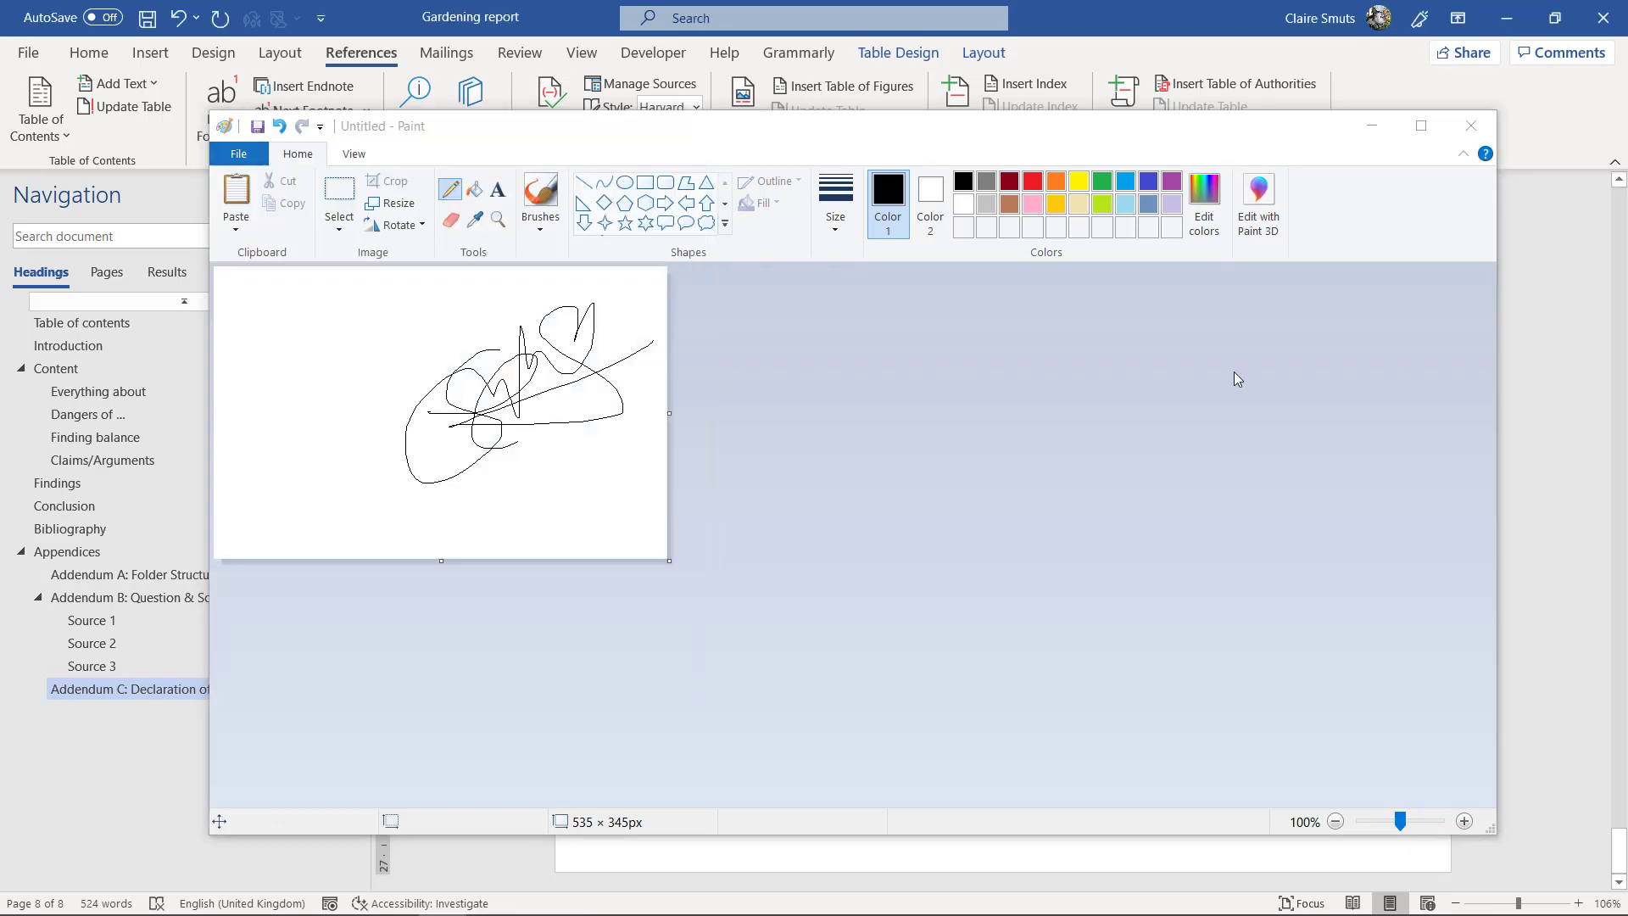
left_click(1204, 47)
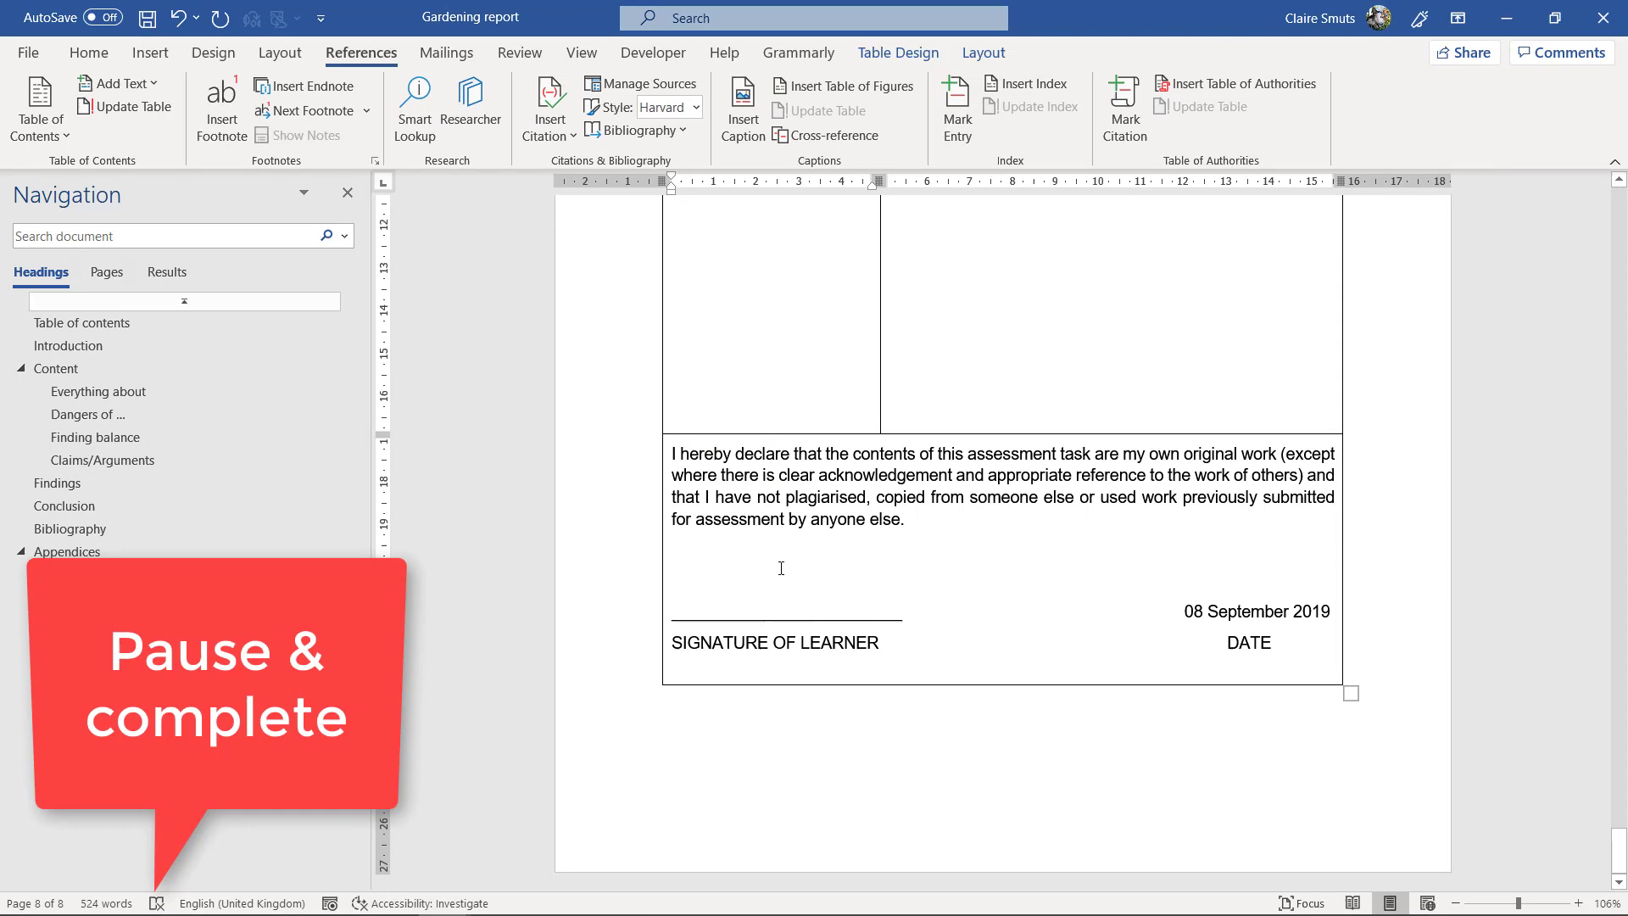